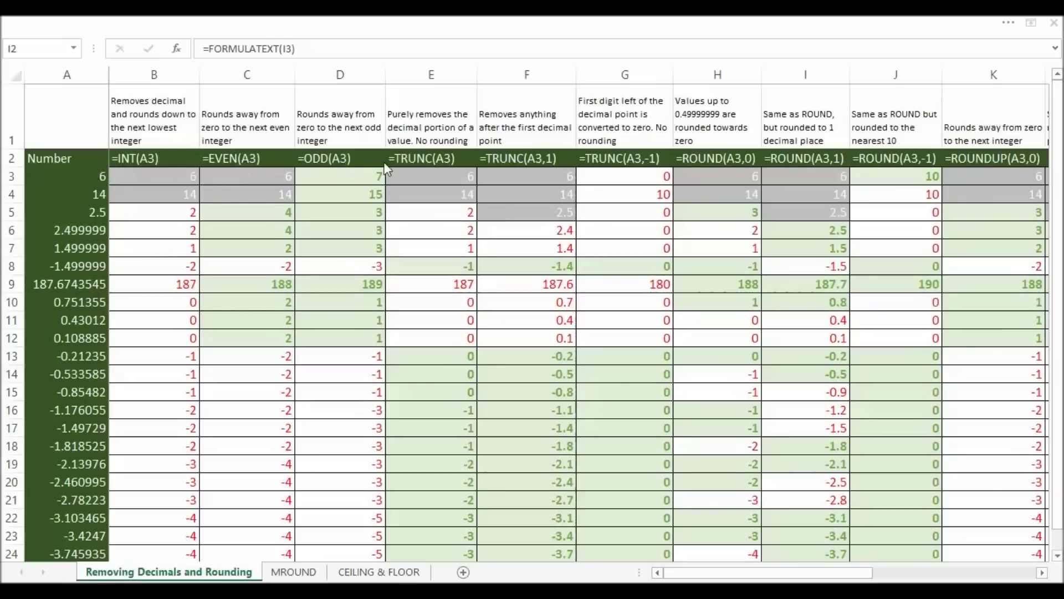
Start a formula referencing B2 in cell I2, cancel it, and select cell B2
key(F2)
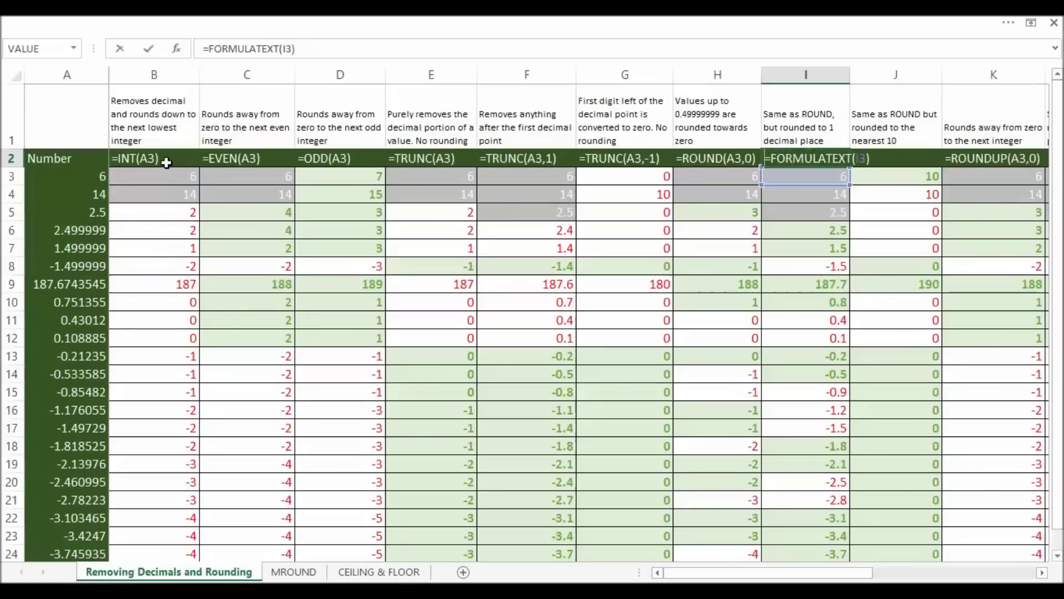
text(=)
click(162, 159)
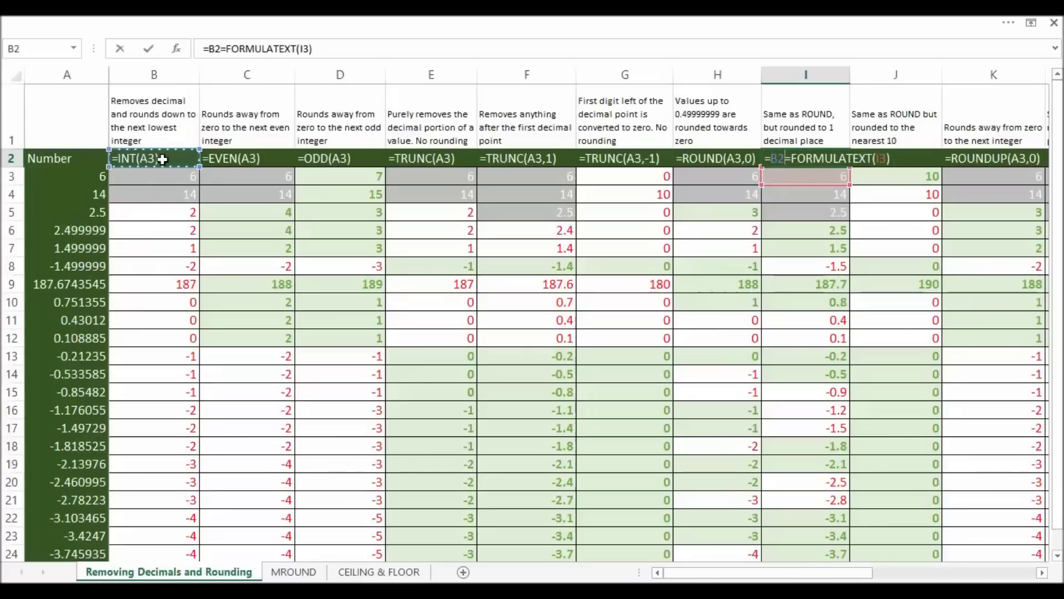
key(Escape)
click(163, 159)
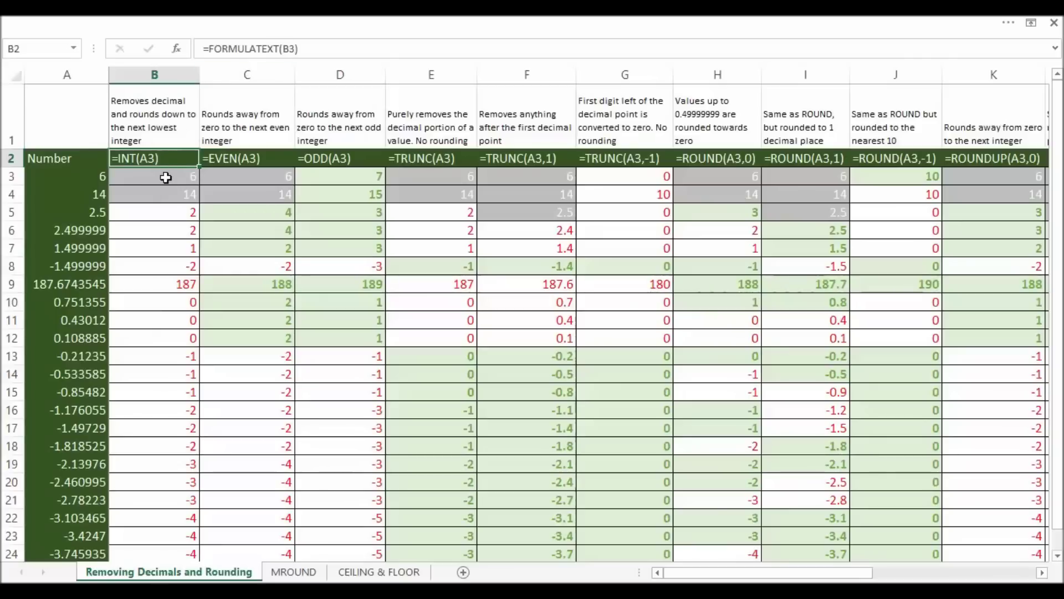
Review the INT, EVEN and ODD example formulas in columns B to D
click(166, 177)
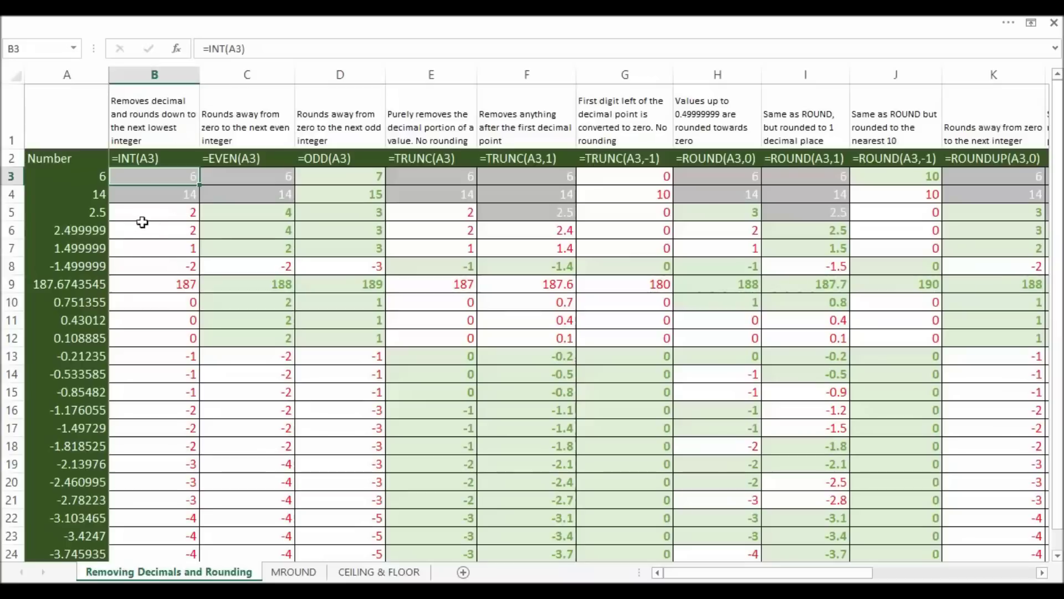
click(176, 215)
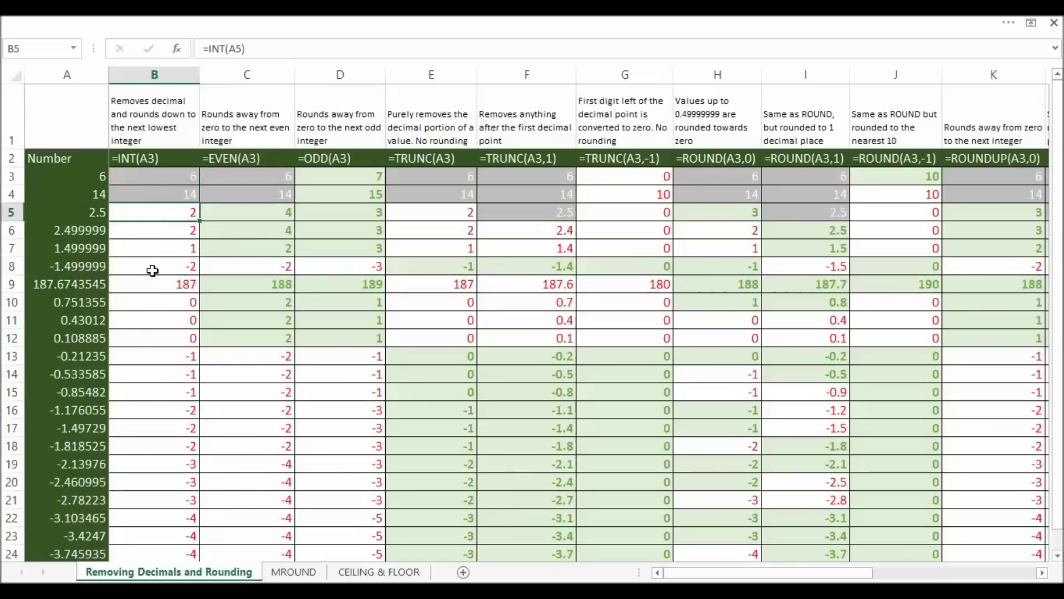
click(240, 172)
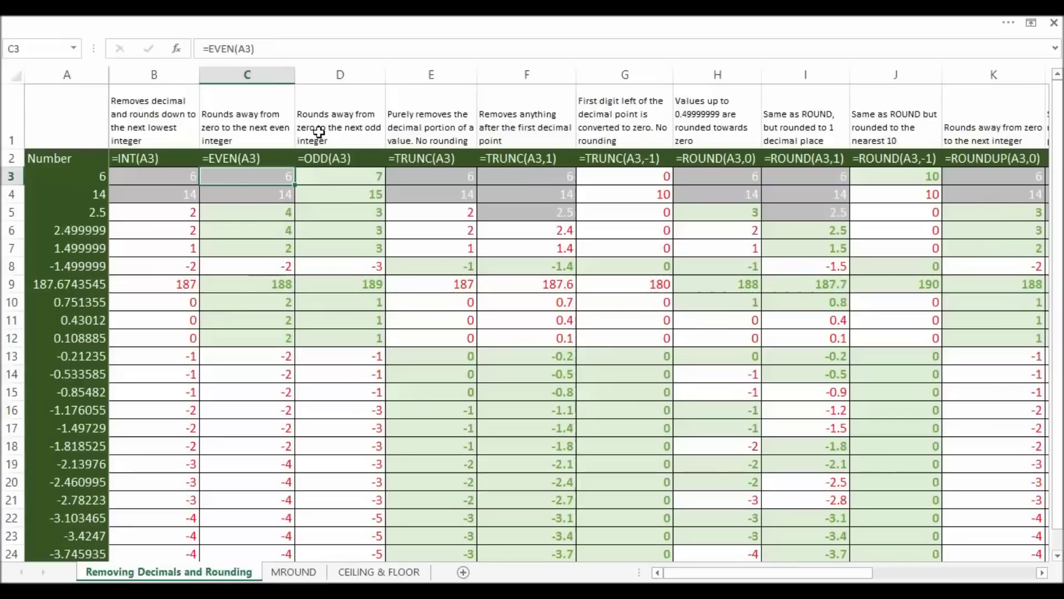
click(336, 155)
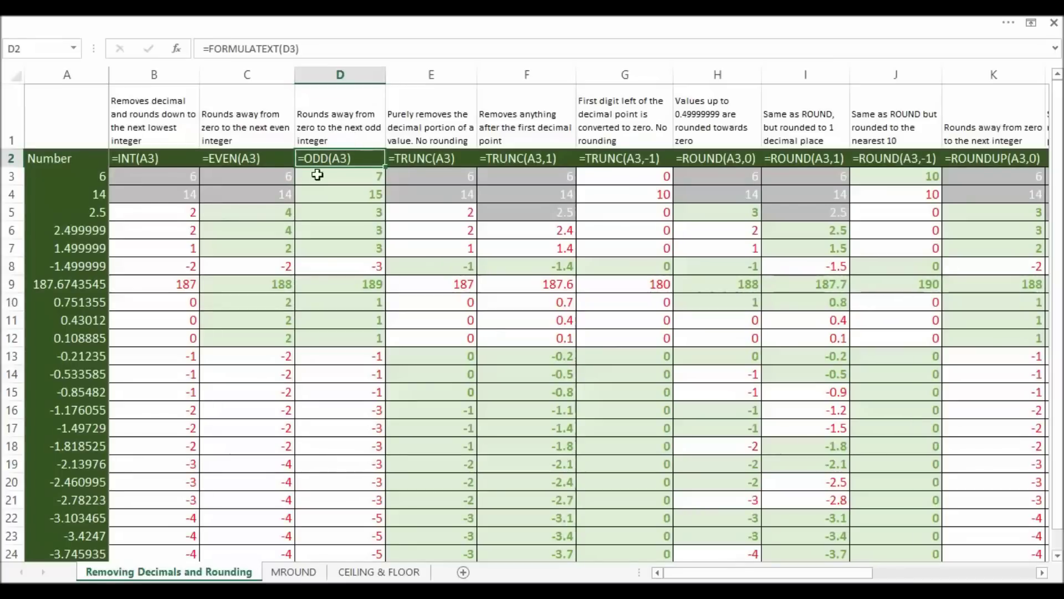
click(370, 182)
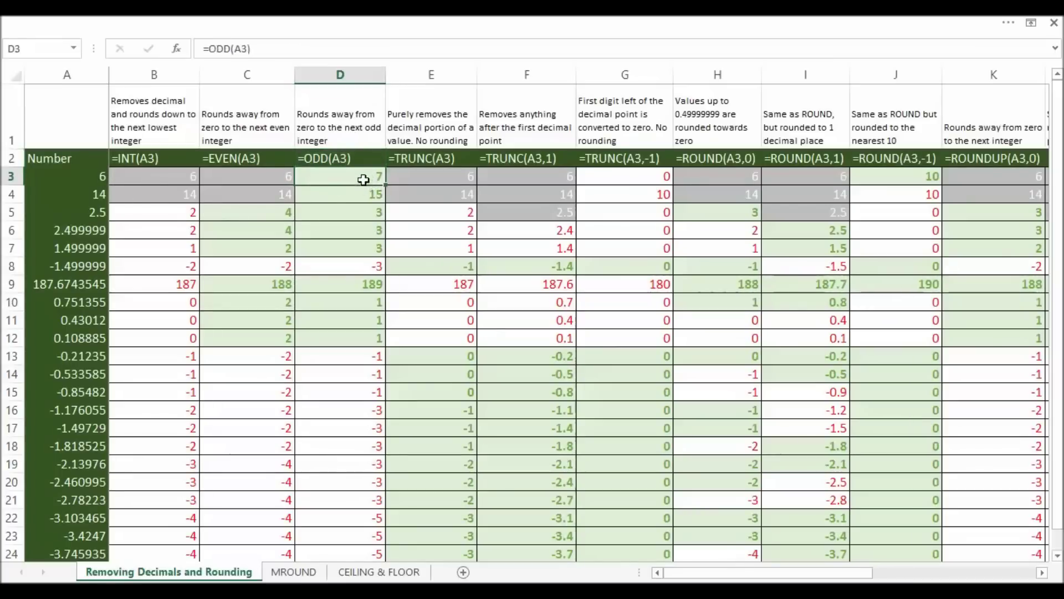
click(349, 193)
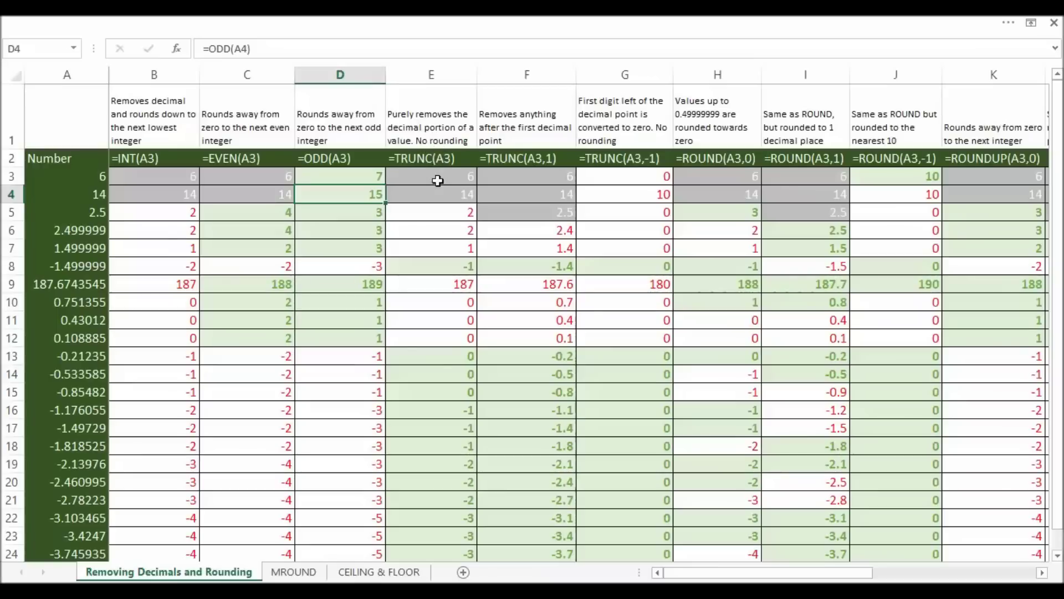
Check the number 2.5 in A5 and review the TRUNC formulas in E5, E8 and F3
click(100, 216)
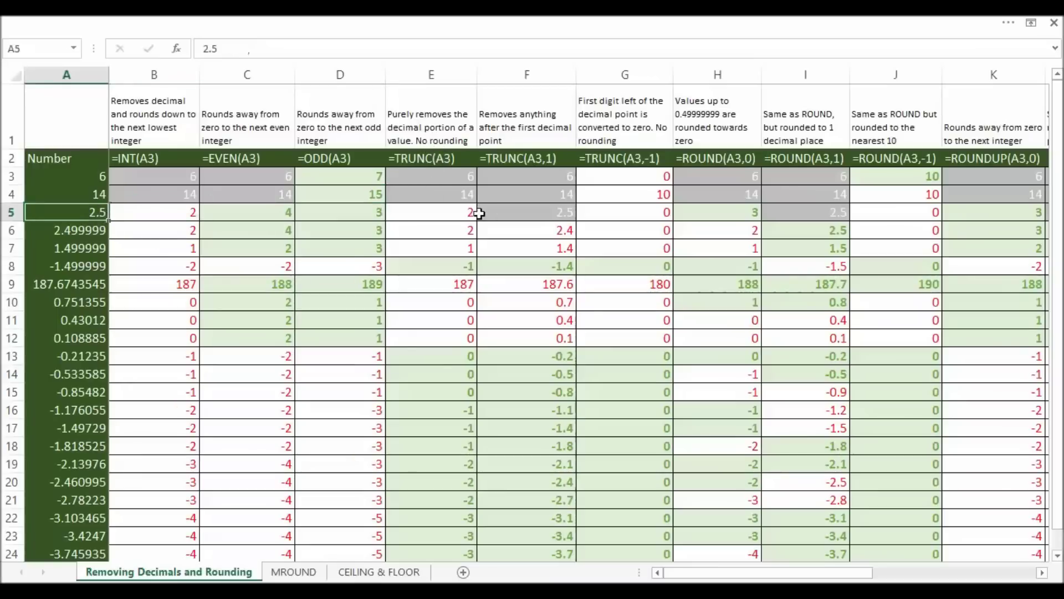
click(457, 216)
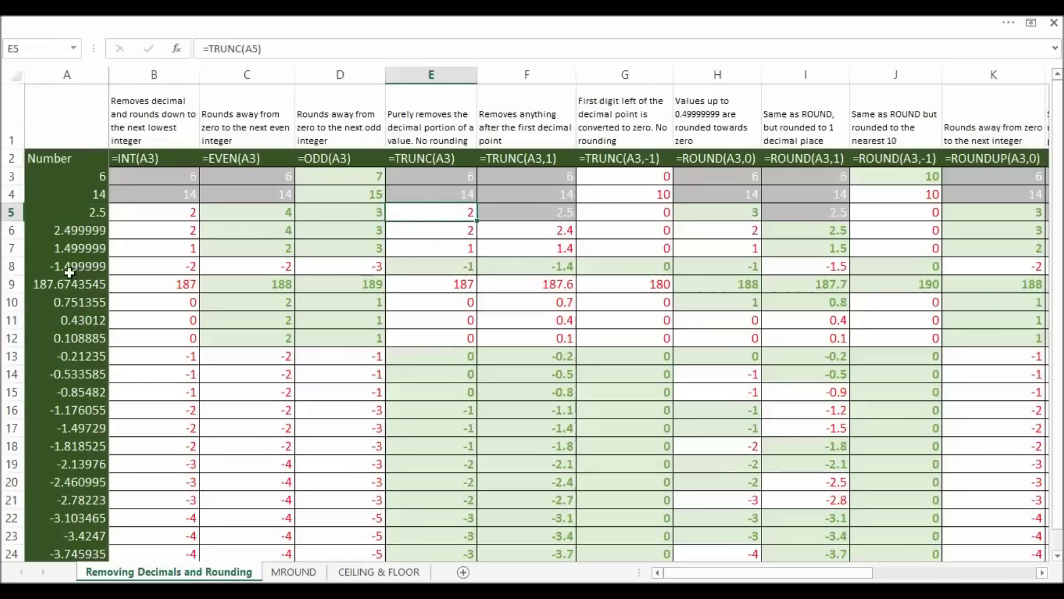
click(434, 270)
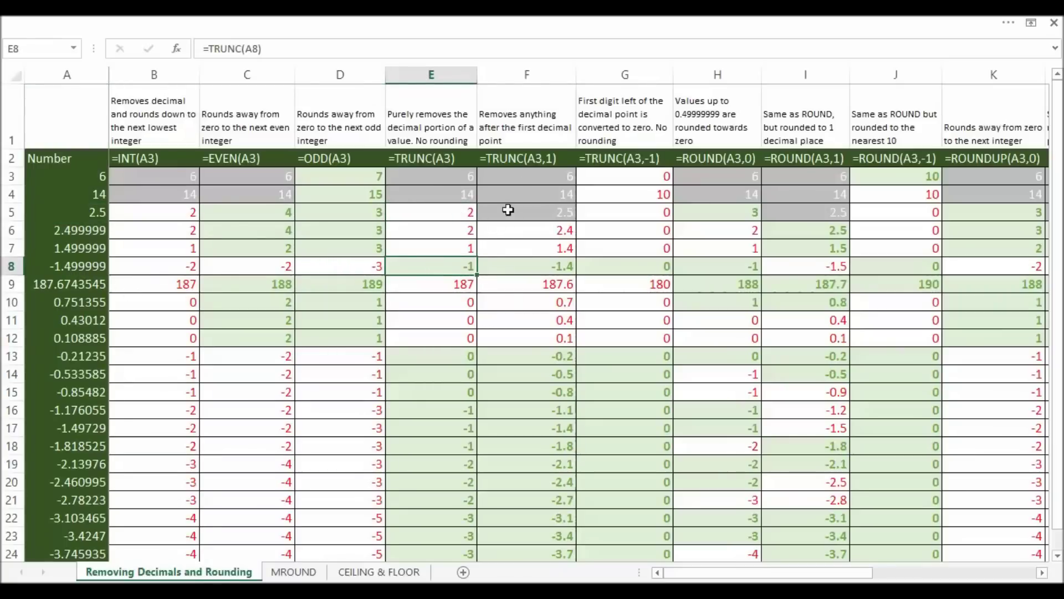
click(548, 179)
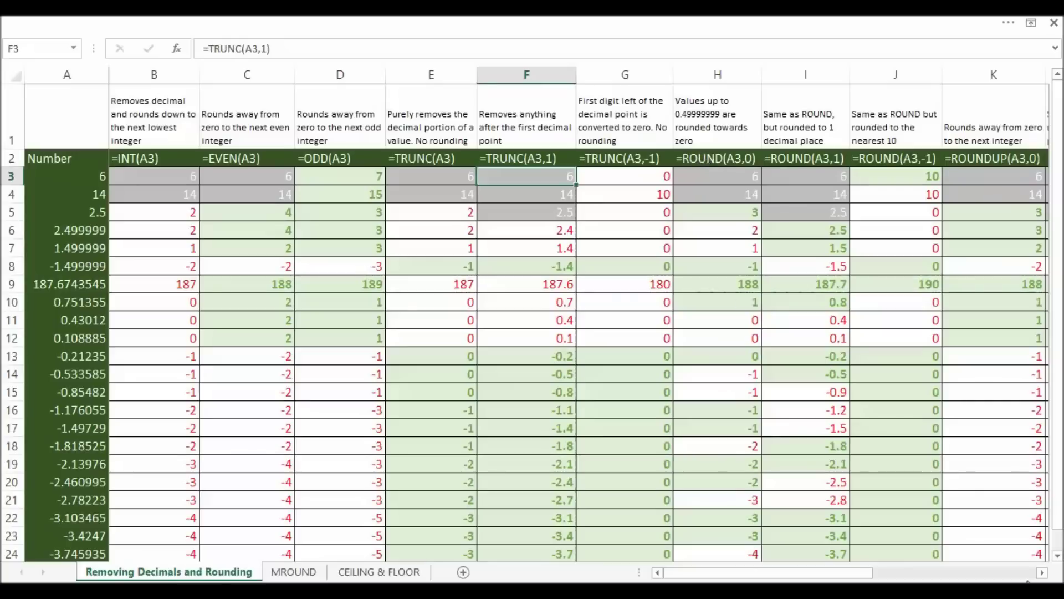
Scroll right through the ROUNDUP and ROUNDDOWN columns, back left, and go to the MROUND sheet
click(1042, 572)
click(1042, 572)
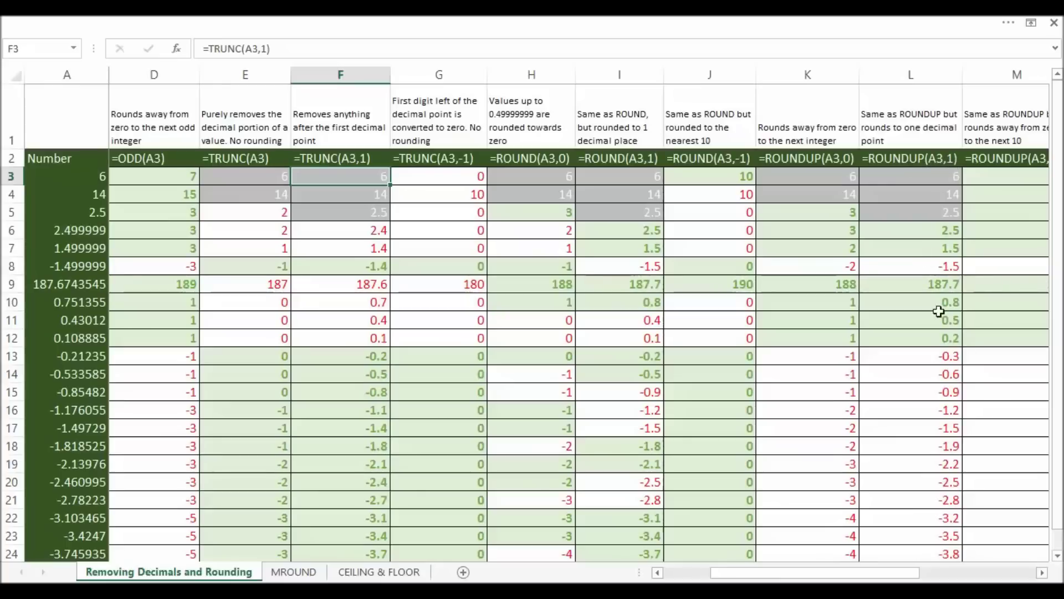
click(1042, 572)
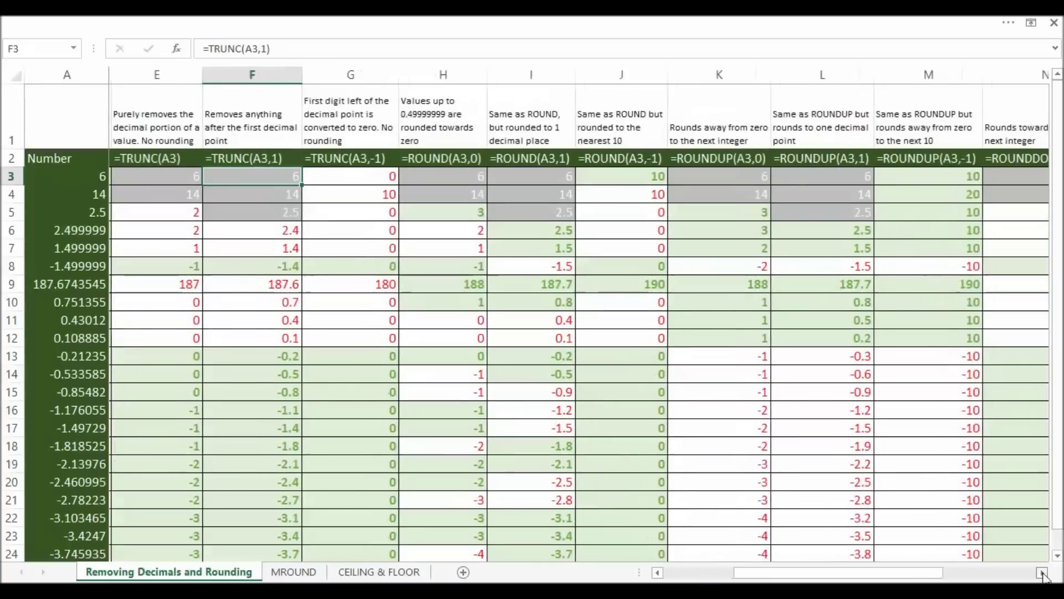
click(1042, 573)
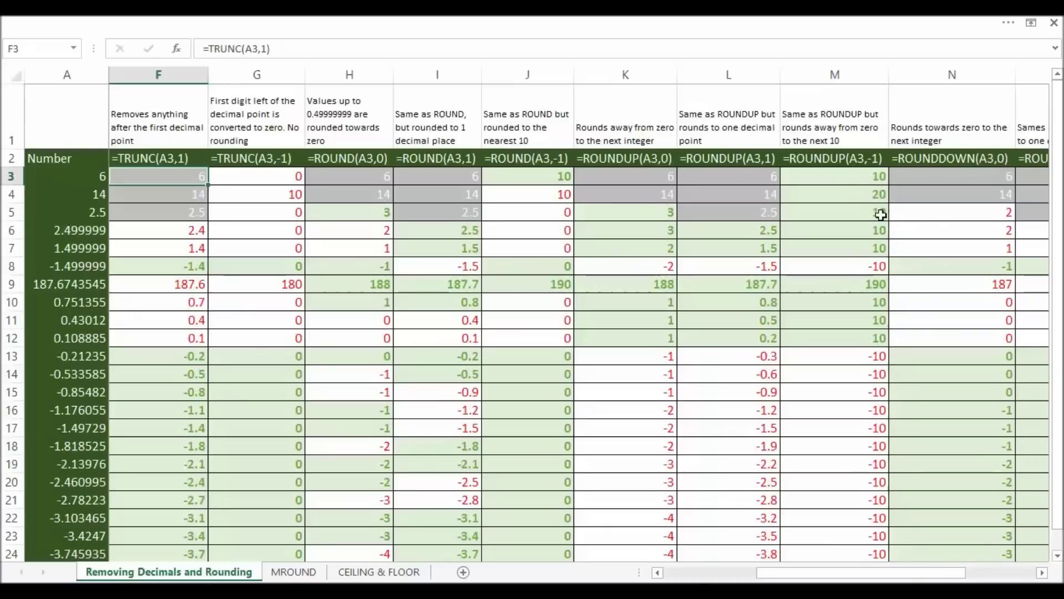
click(1042, 572)
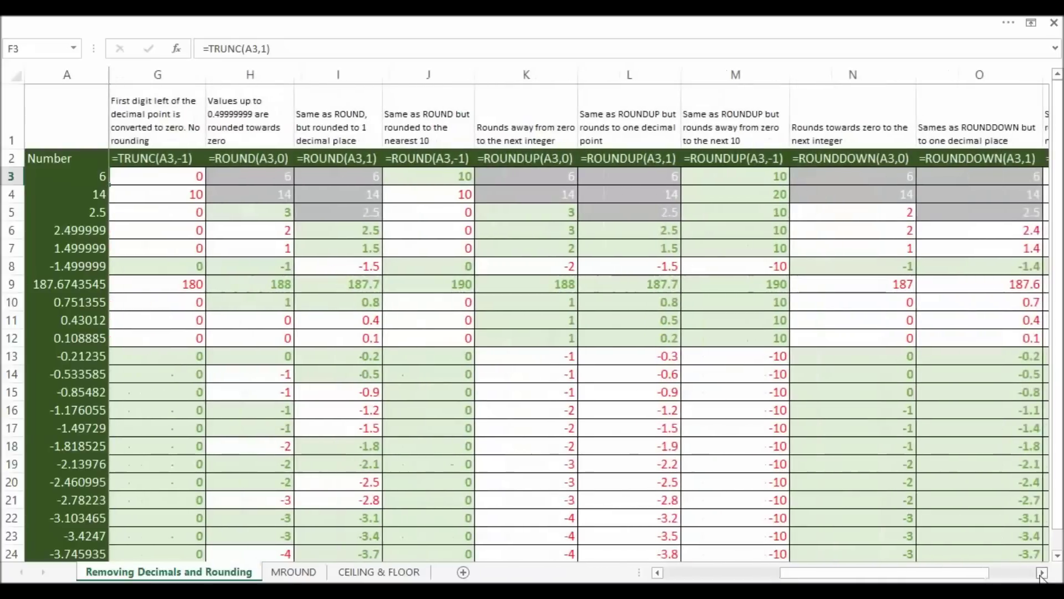
click(1041, 572)
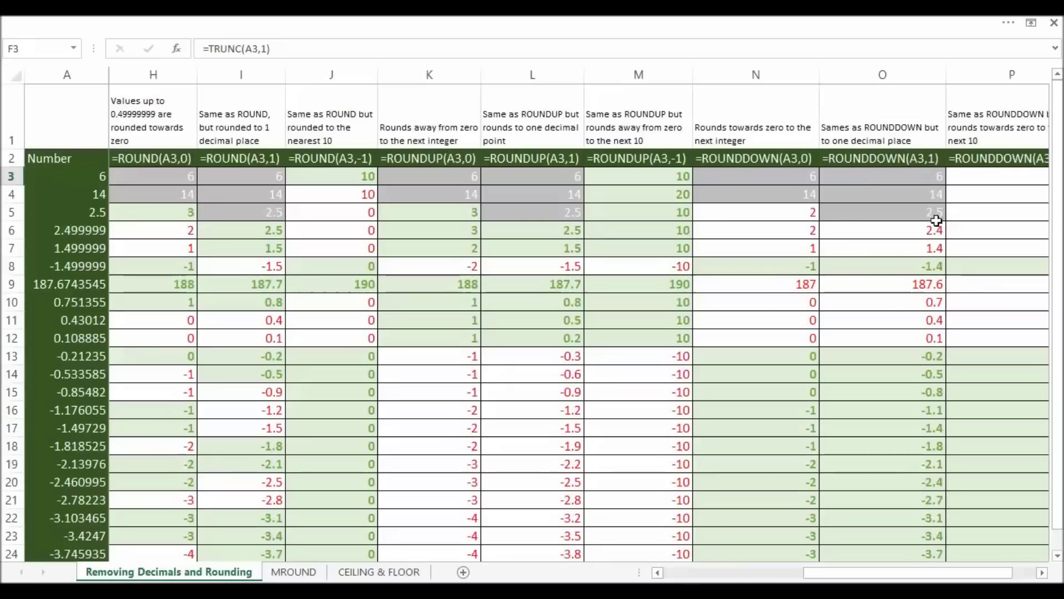
click(1042, 572)
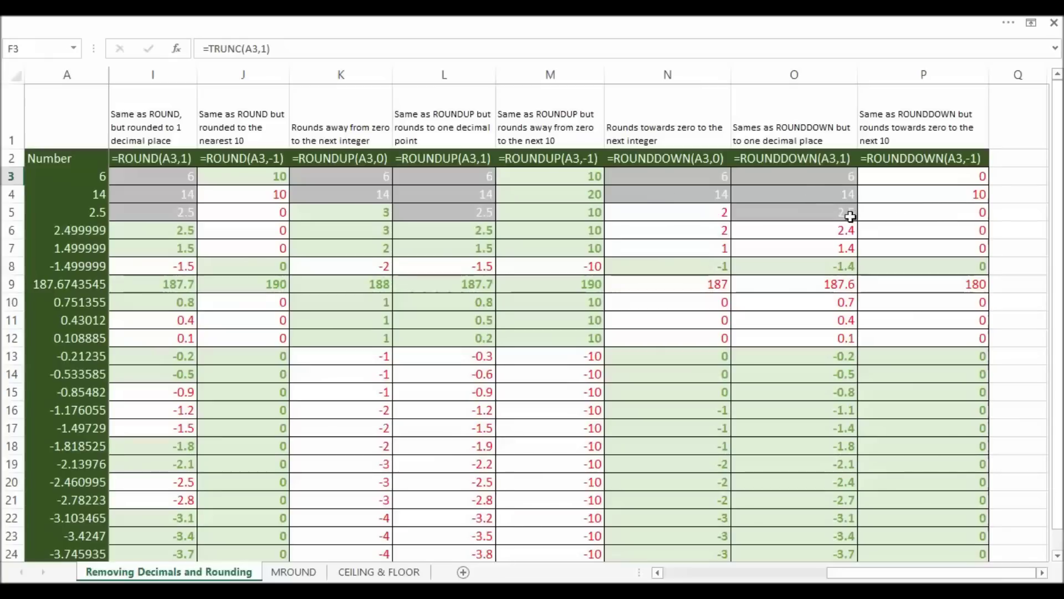
drag(861, 575, 695, 579)
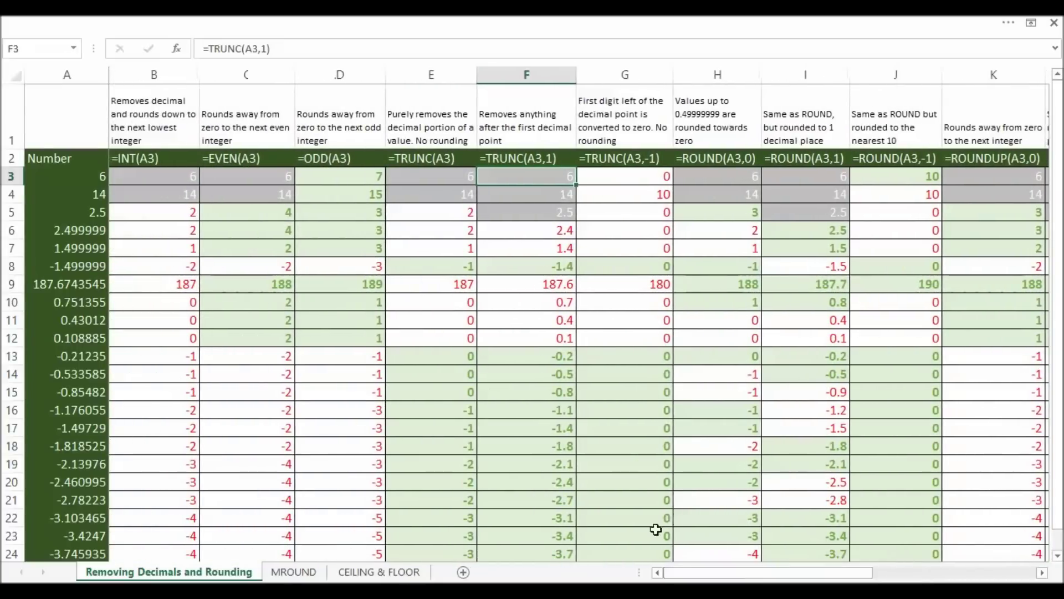
click(294, 572)
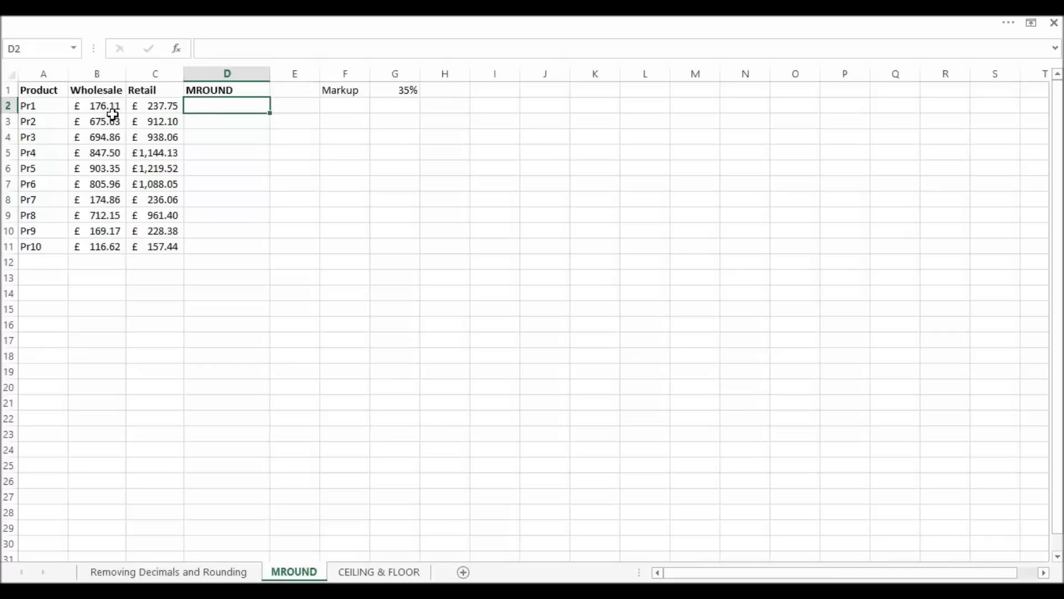
click(153, 107)
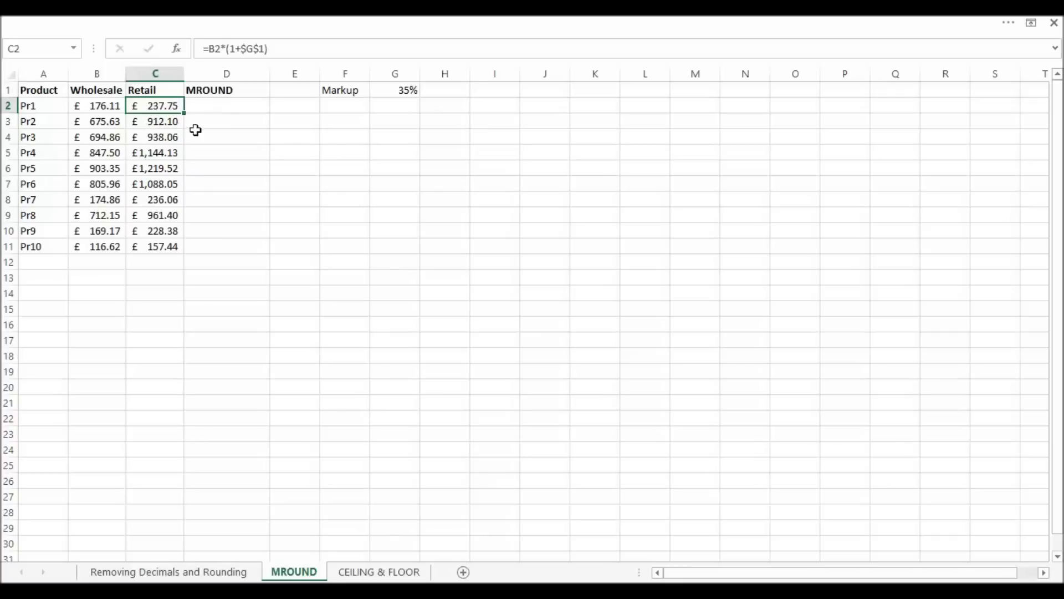
click(206, 110)
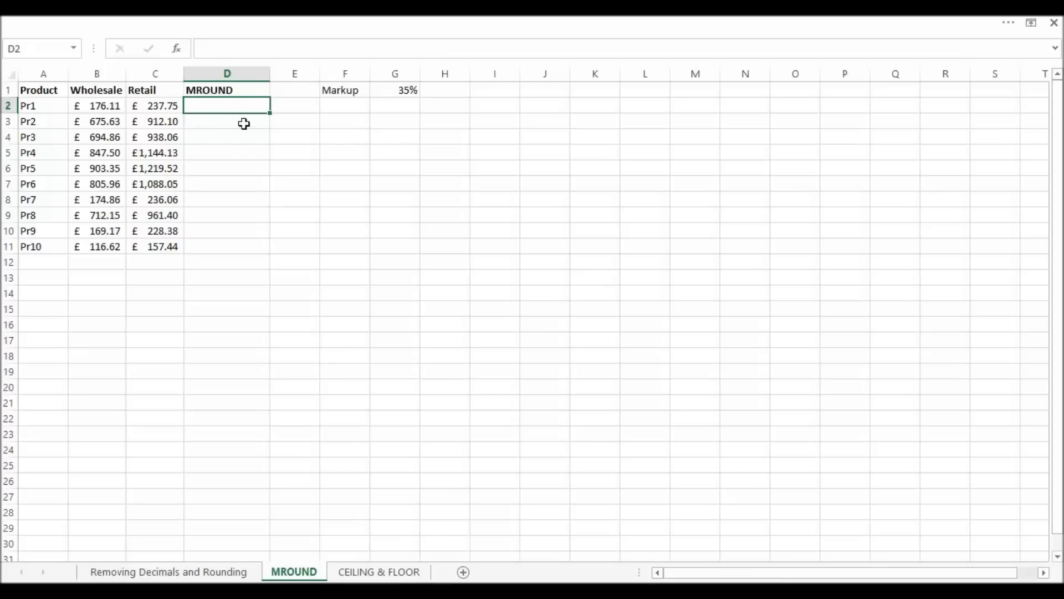
Enter =MROUND(C2,0.25) in D2 and fill it down to D11 for Pr1–Pr10
text(=mround)
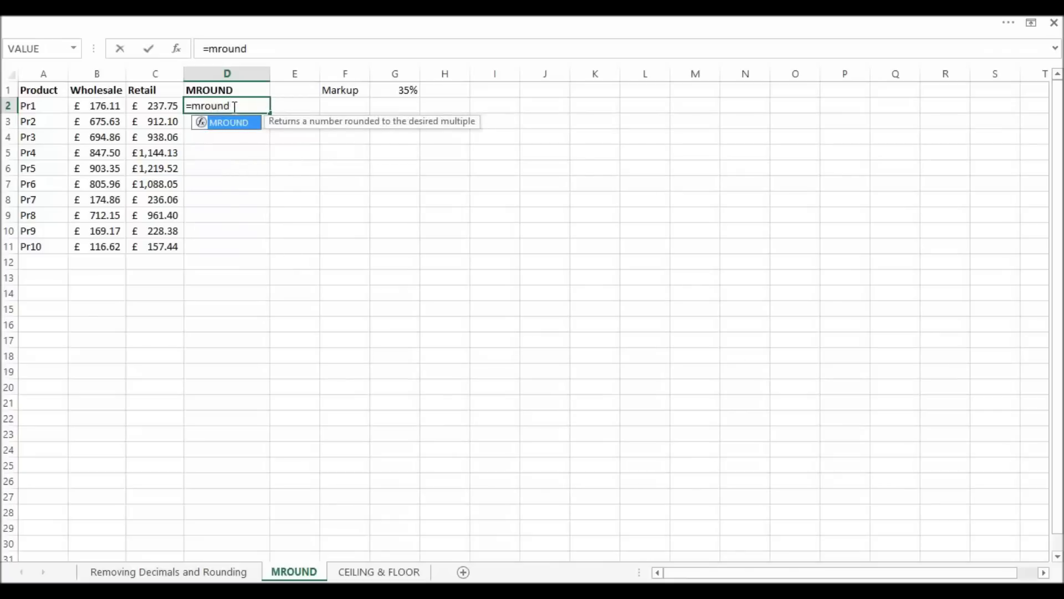
text(()
click(158, 105)
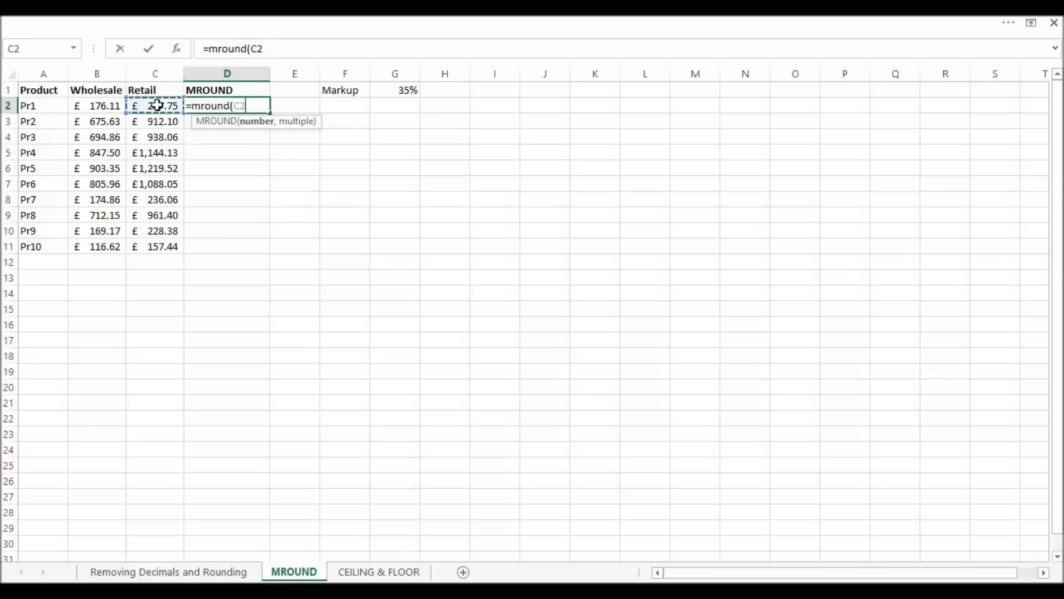
text(,0.25)
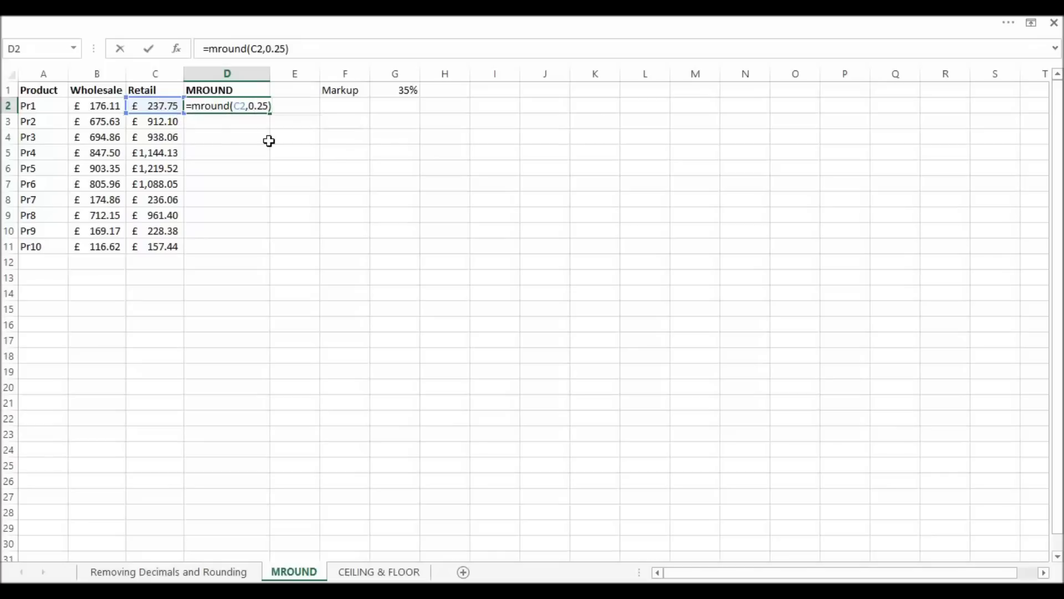
key(Return)
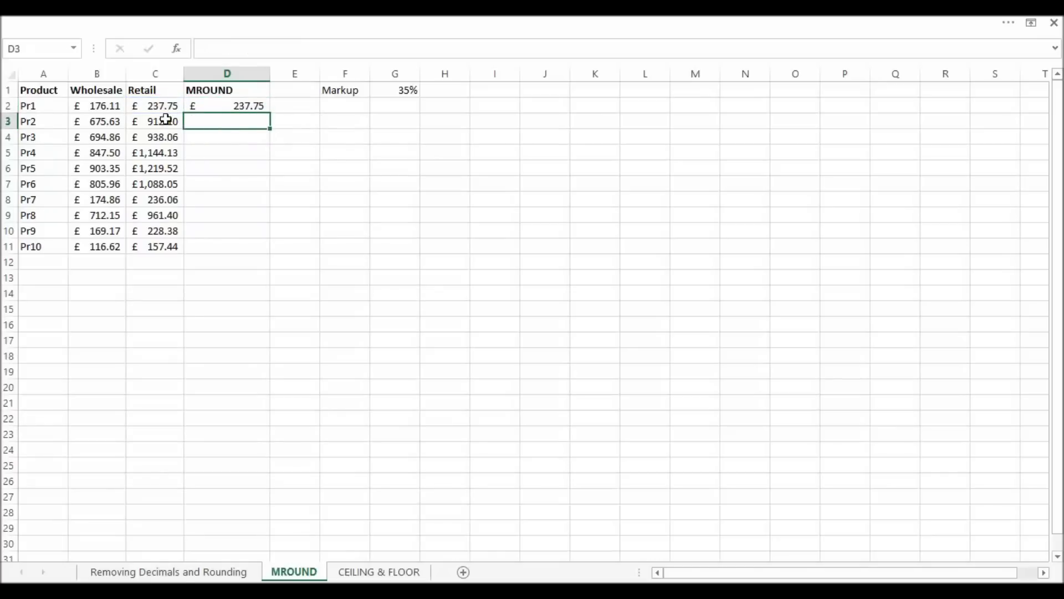
click(247, 108)
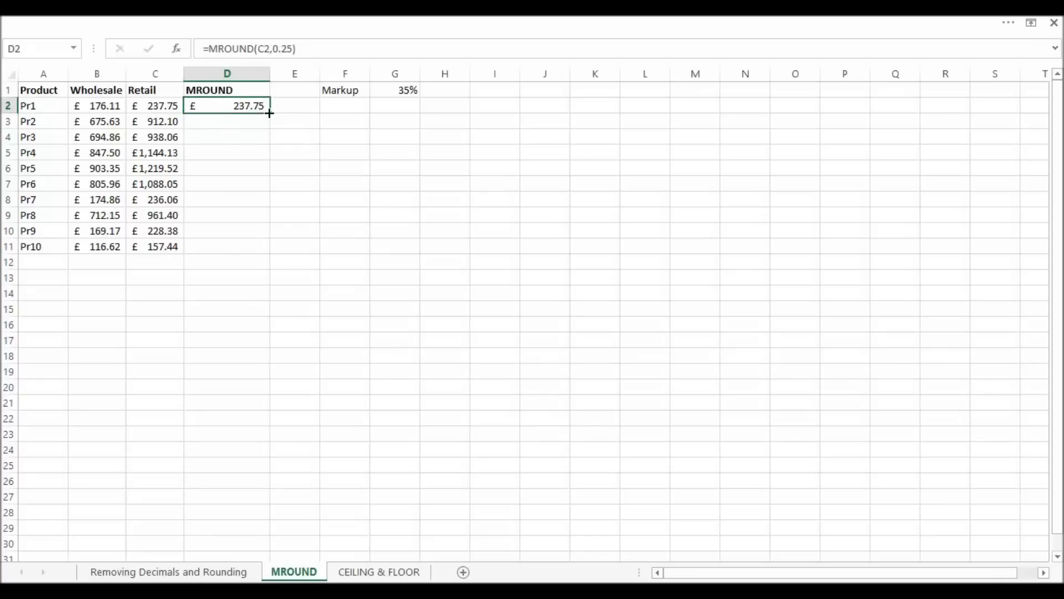
double_click(270, 113)
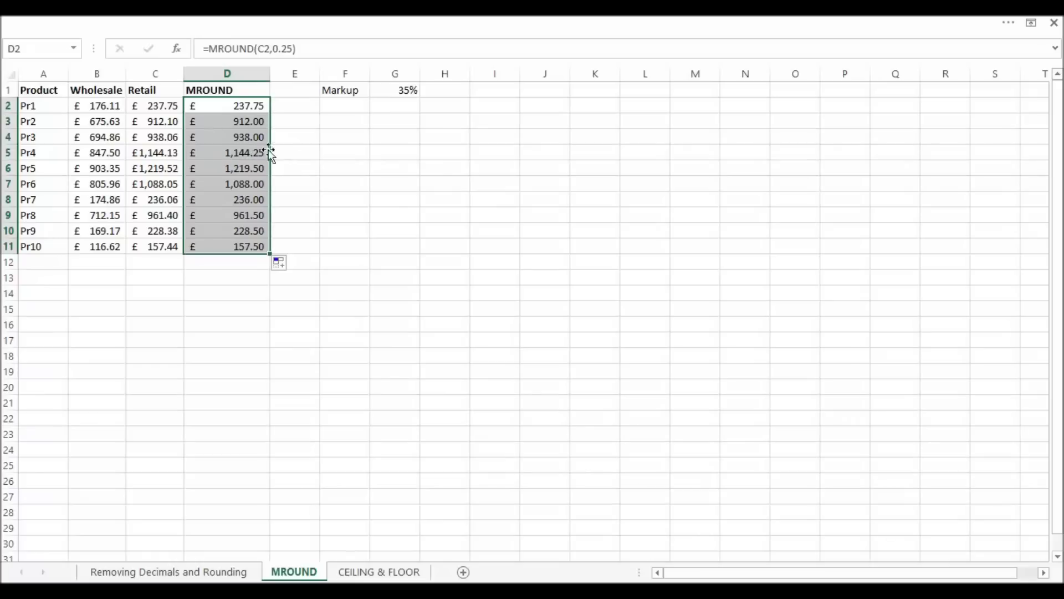
Switch to the CEILING & FLOOR sheet and select cell D3 for Beer's quantity
click(369, 572)
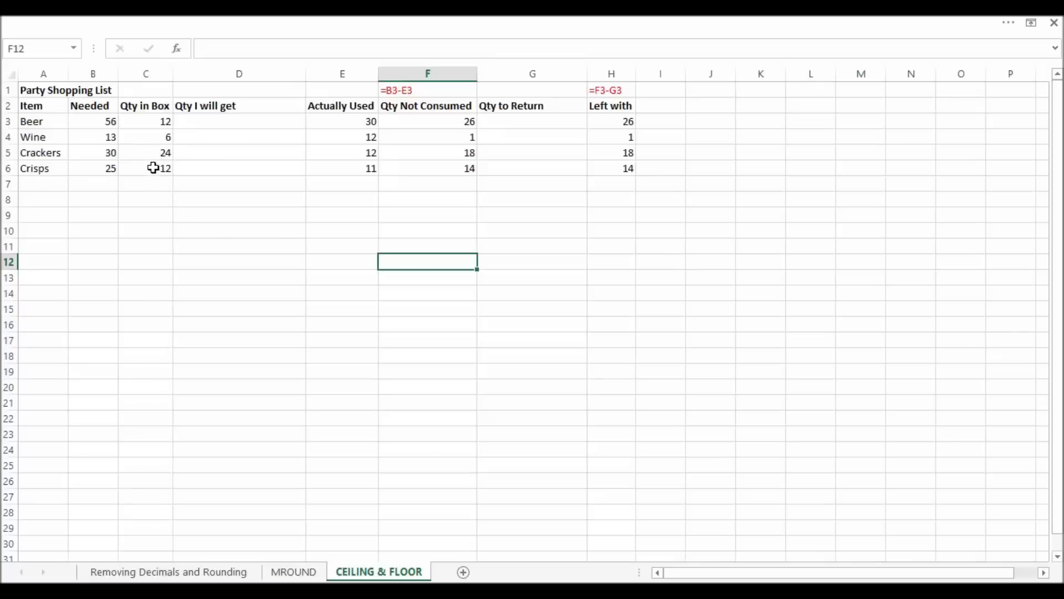
click(201, 122)
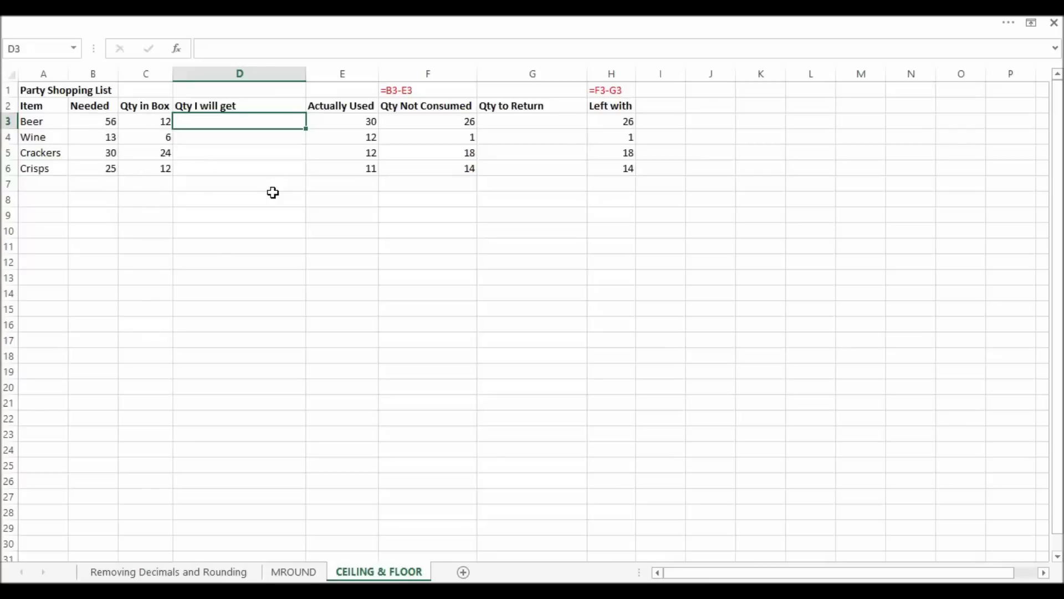
Enter =CEILING.MATH(B3,C3) in D3 to round Beer's needed quantity up to whole boxes
text(=c)
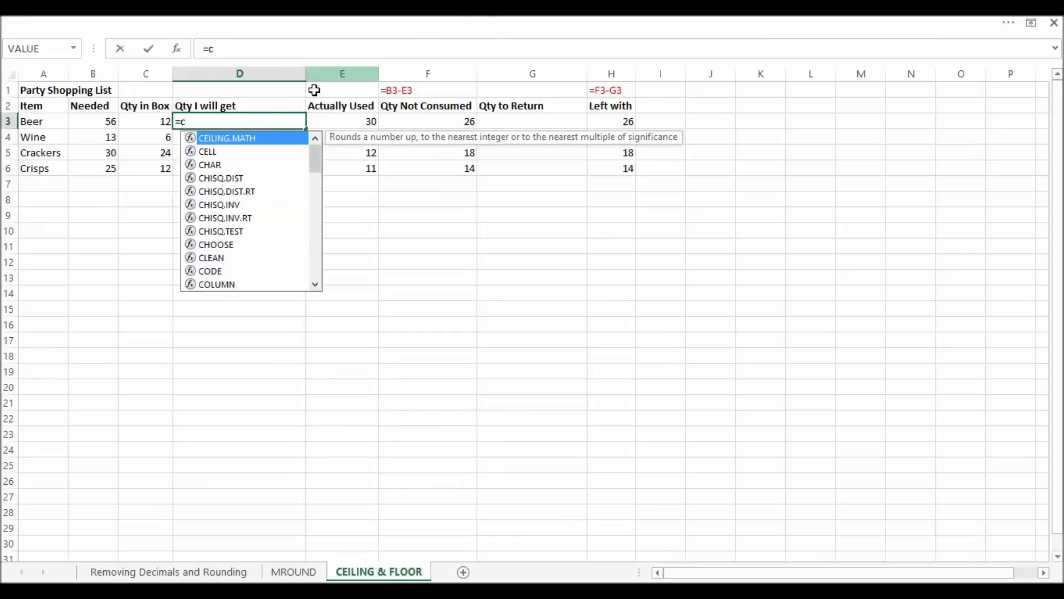
double_click(250, 140)
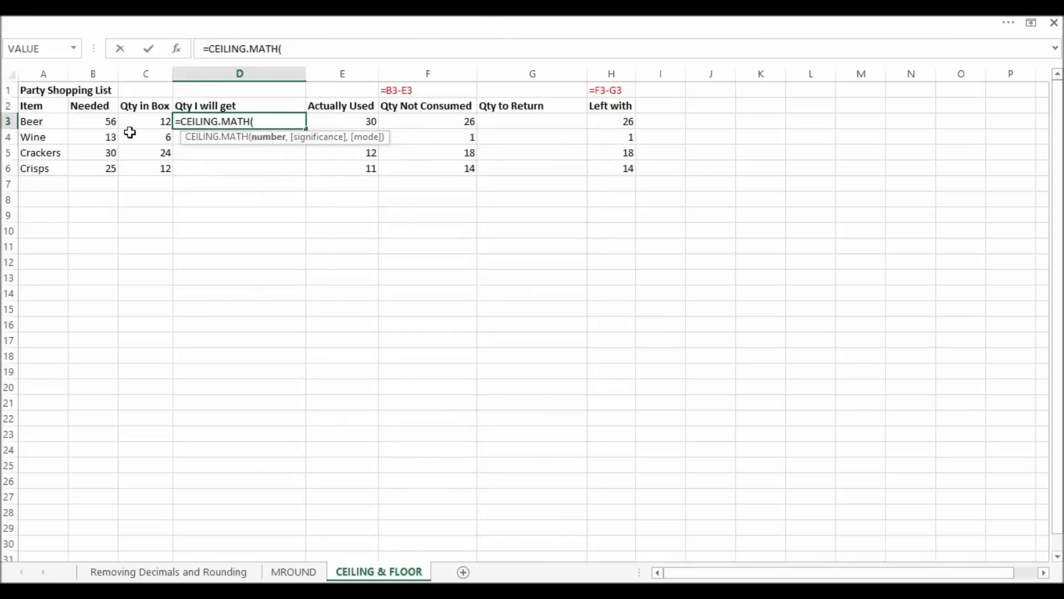
click(94, 121)
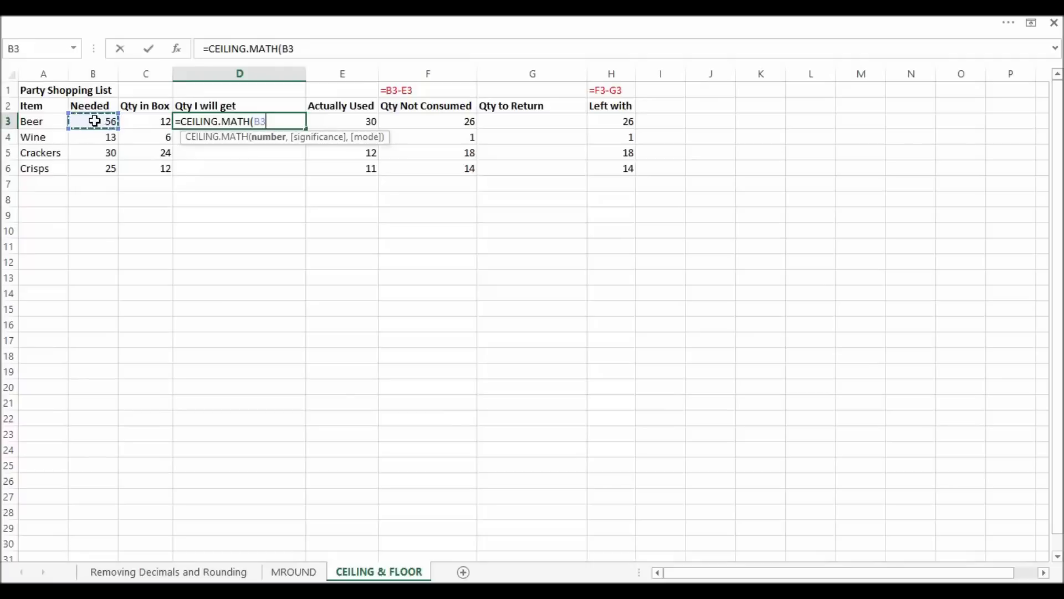
text(,)
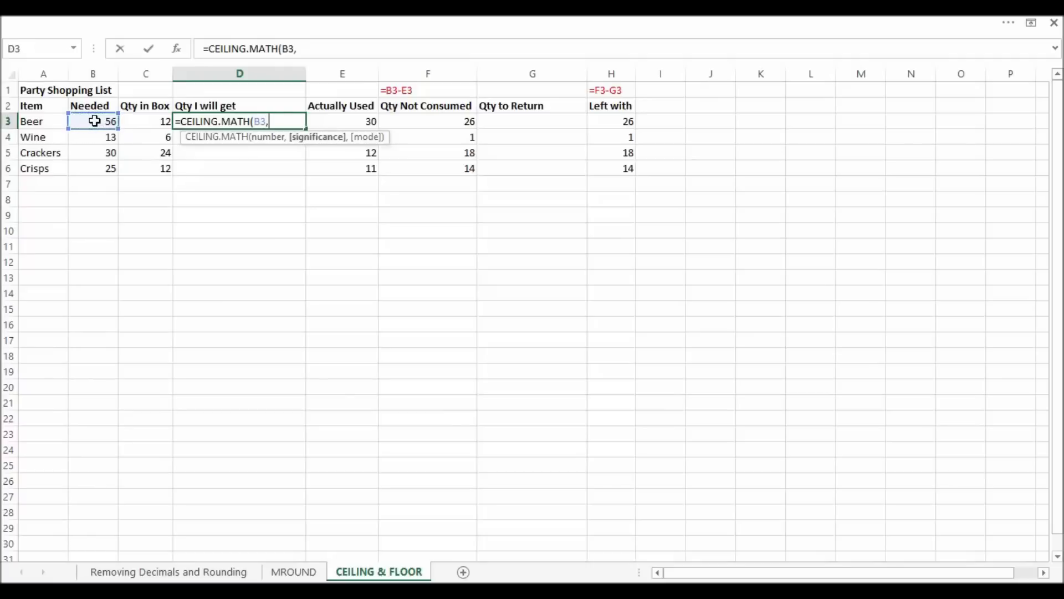
click(145, 121)
text())
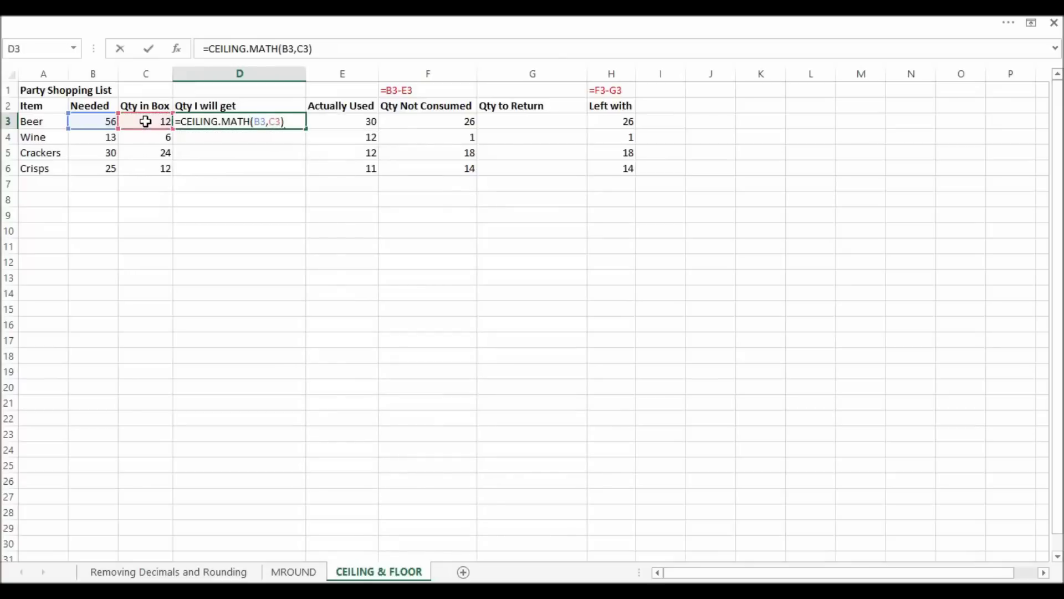
key(Return)
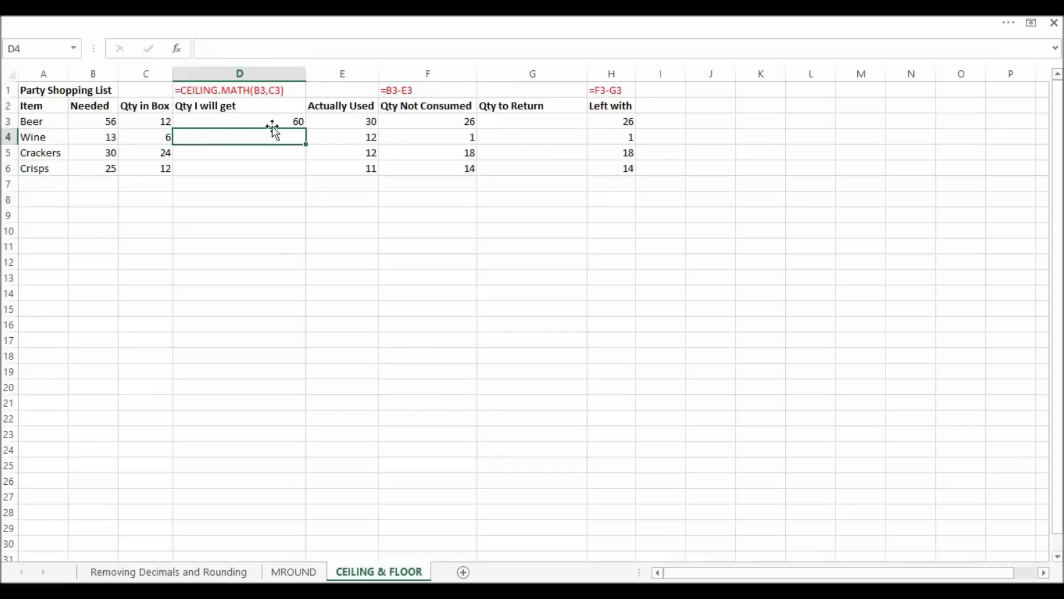
Fill the CEILING.MATH formula down to D6 and check the Wine and Crackers rows
click(282, 121)
double_click(305, 128)
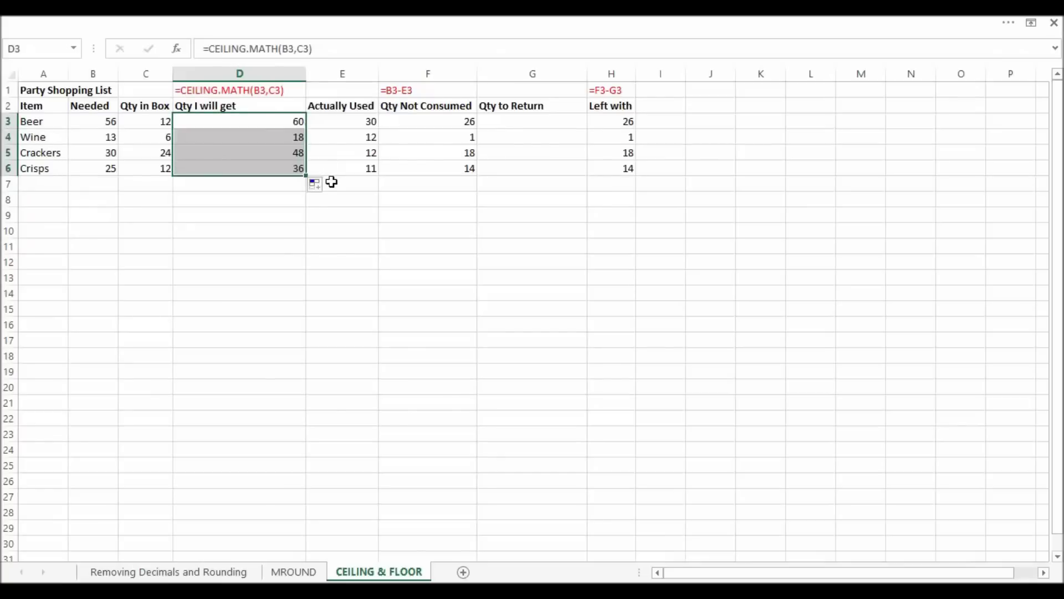
click(290, 139)
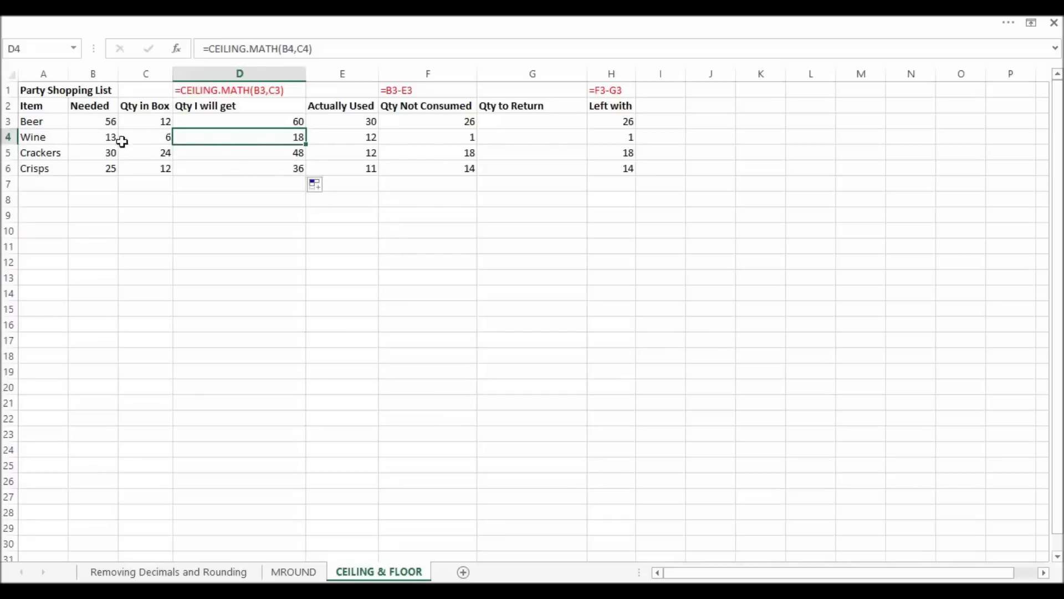
click(274, 156)
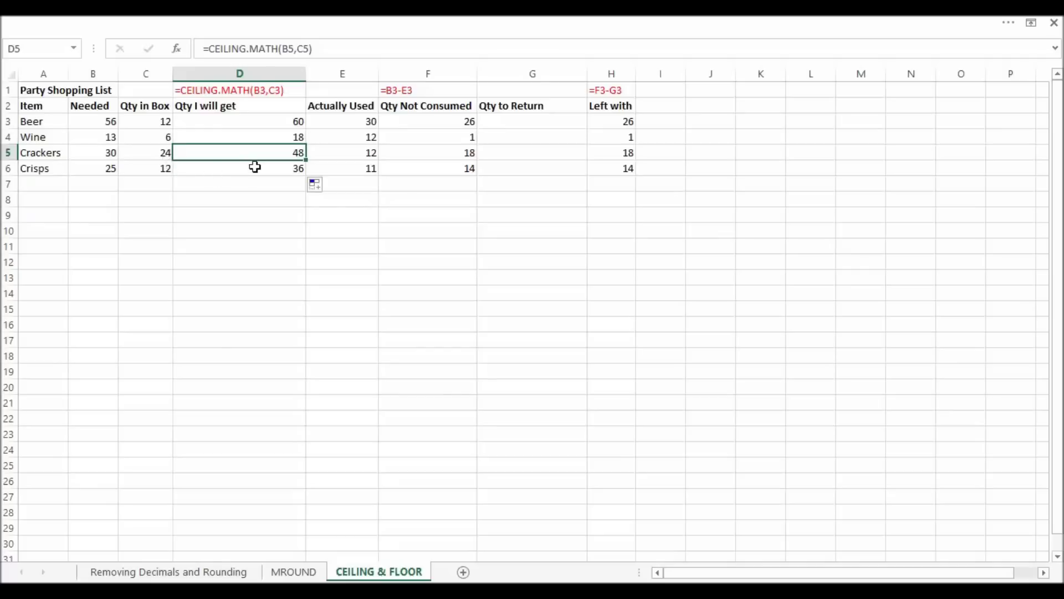
click(255, 167)
click(348, 124)
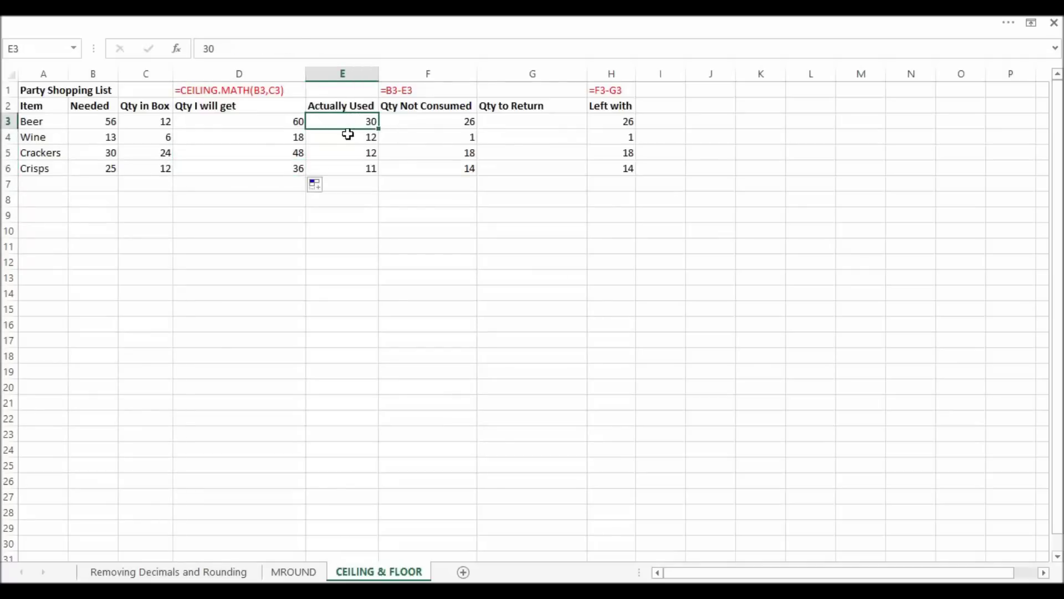
click(356, 138)
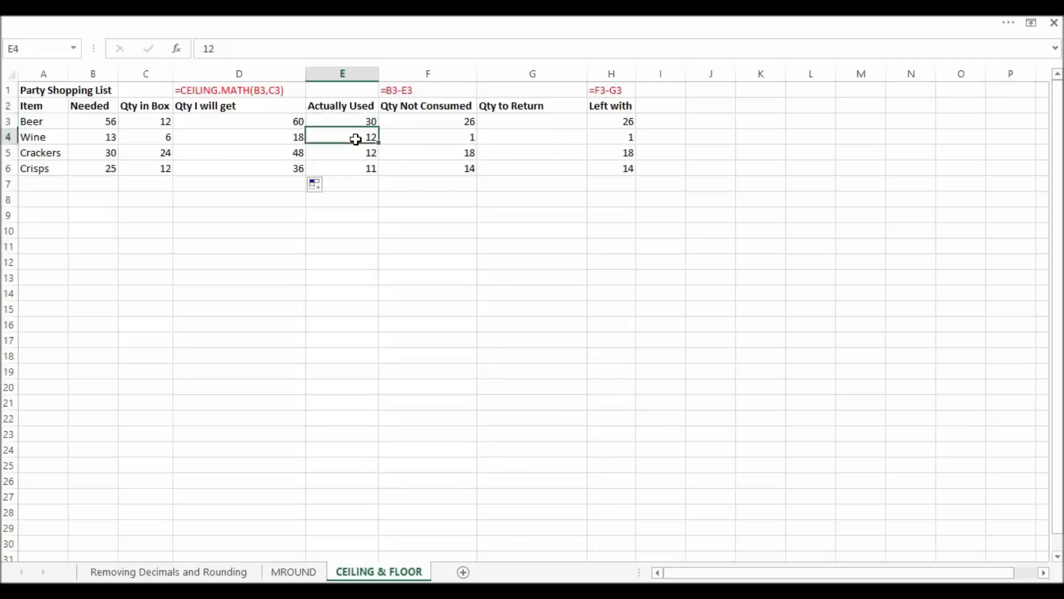
click(356, 153)
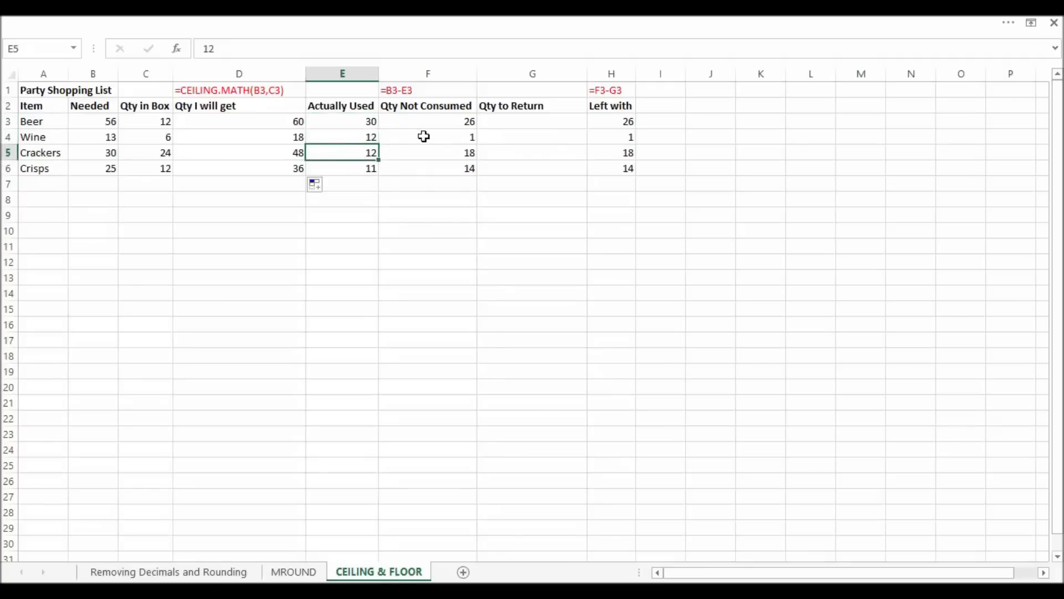
click(435, 121)
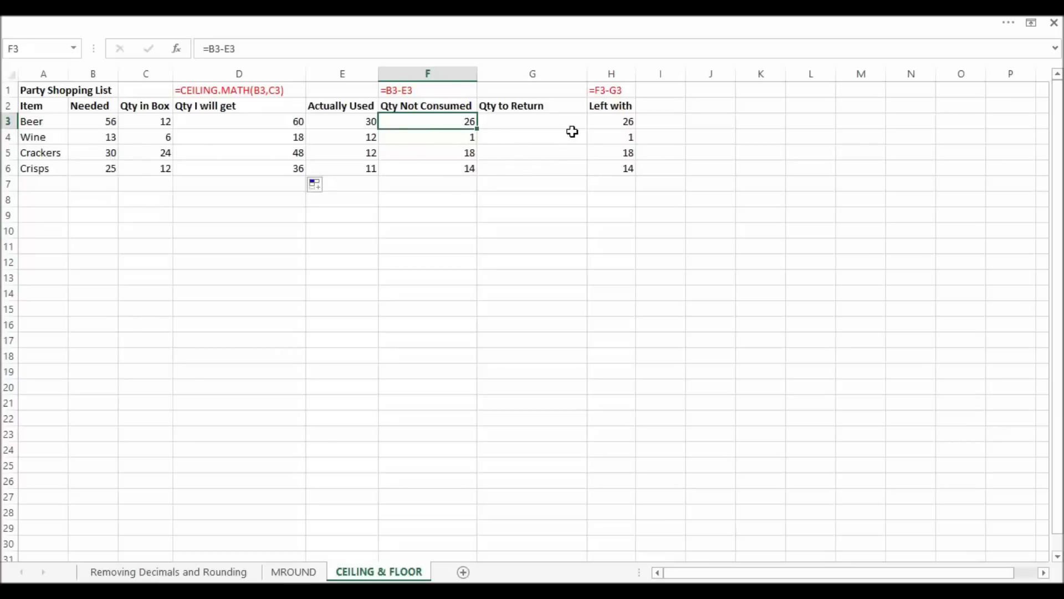
click(550, 126)
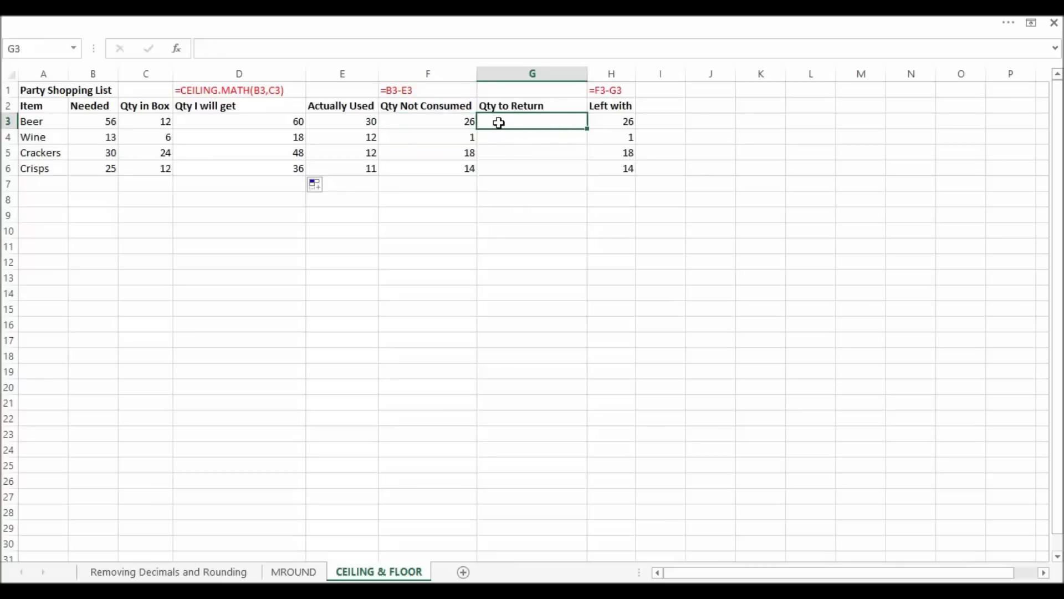
Enter =FLOOR.MATH(F3,C3) in G3 to round Beer's unconsumed quantity down to whole boxes
text(=)
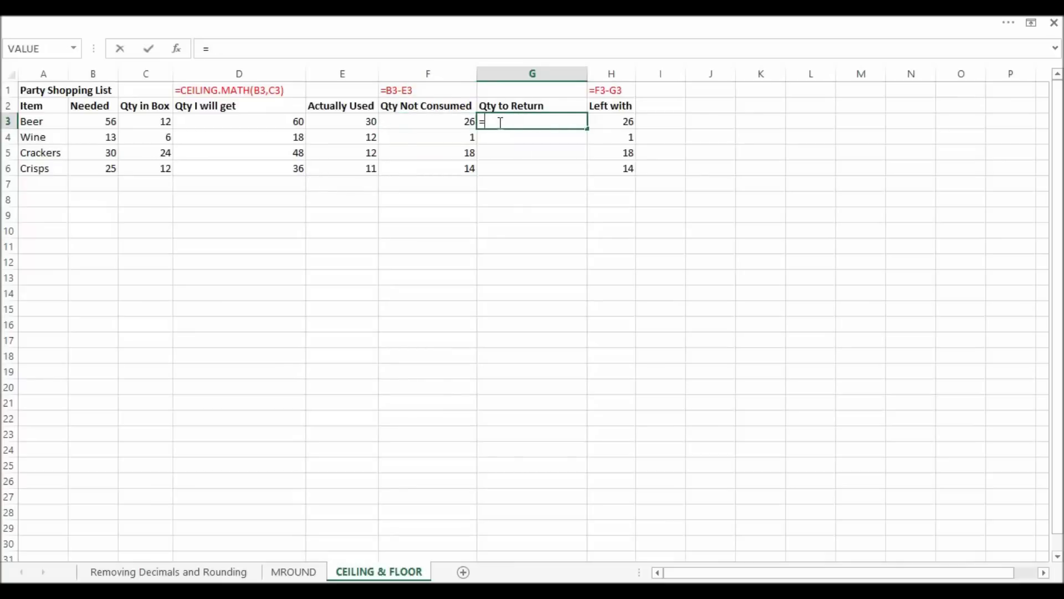
text(flo)
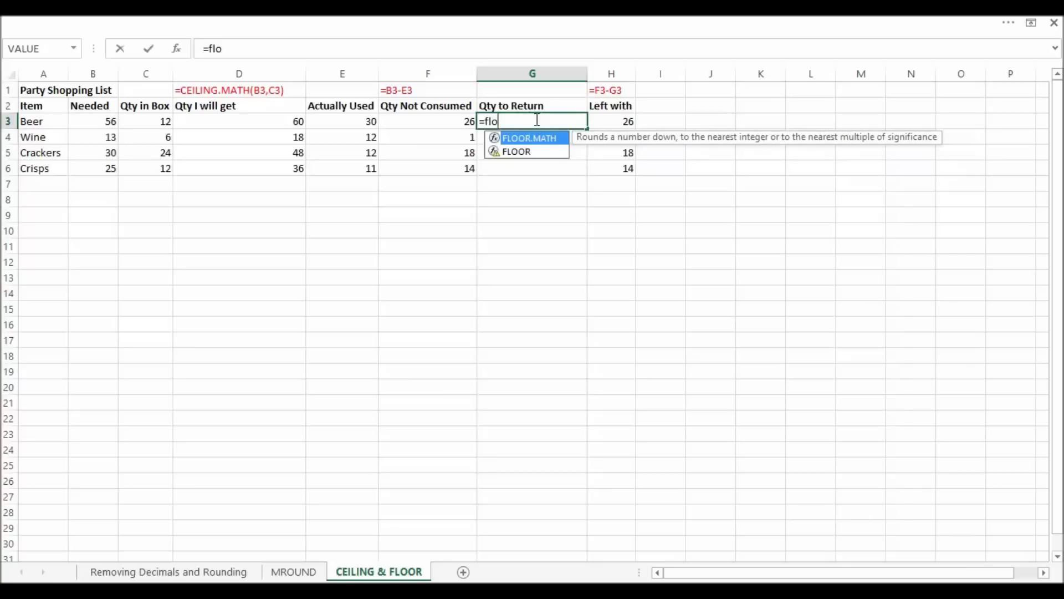
double_click(531, 139)
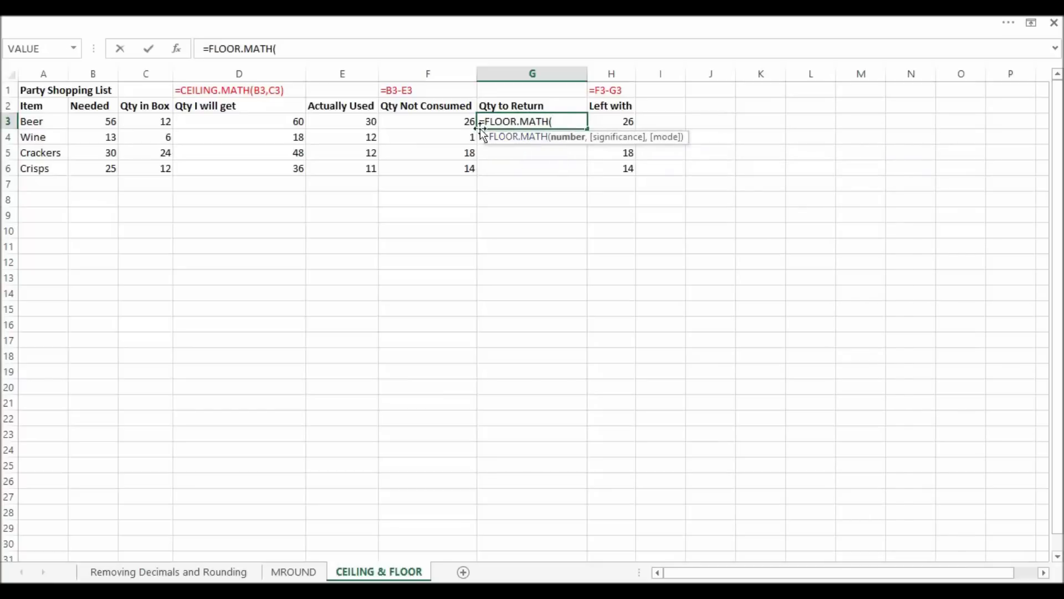
click(458, 122)
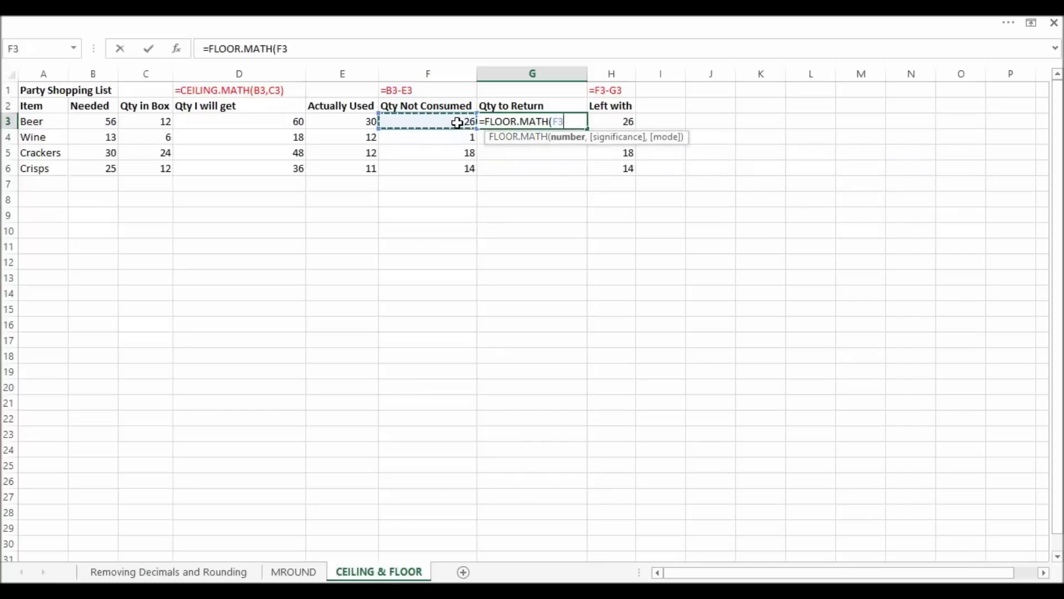
text(,)
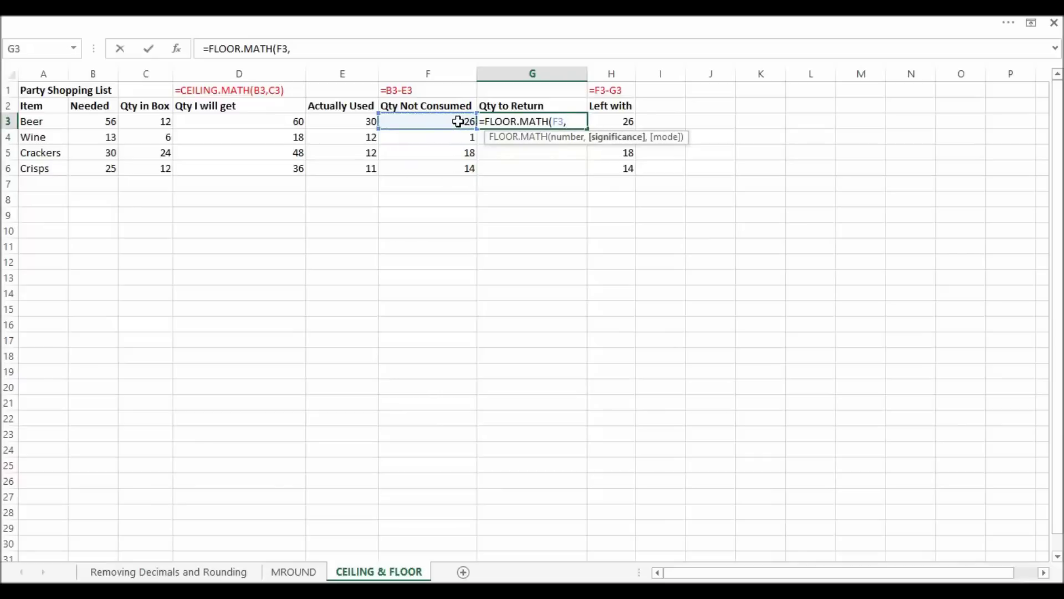
click(153, 122)
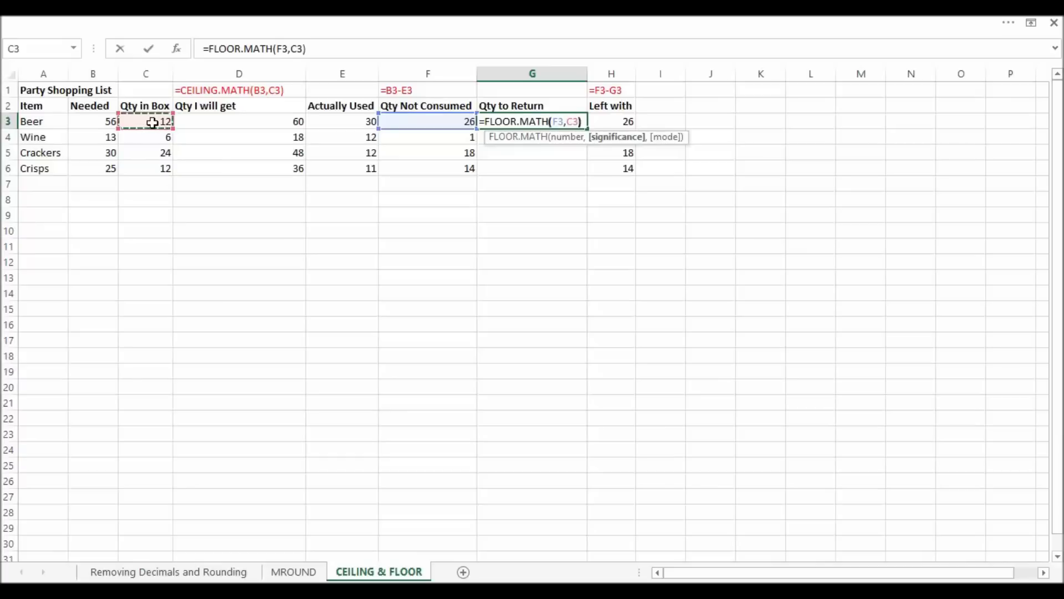
text())
key(Return)
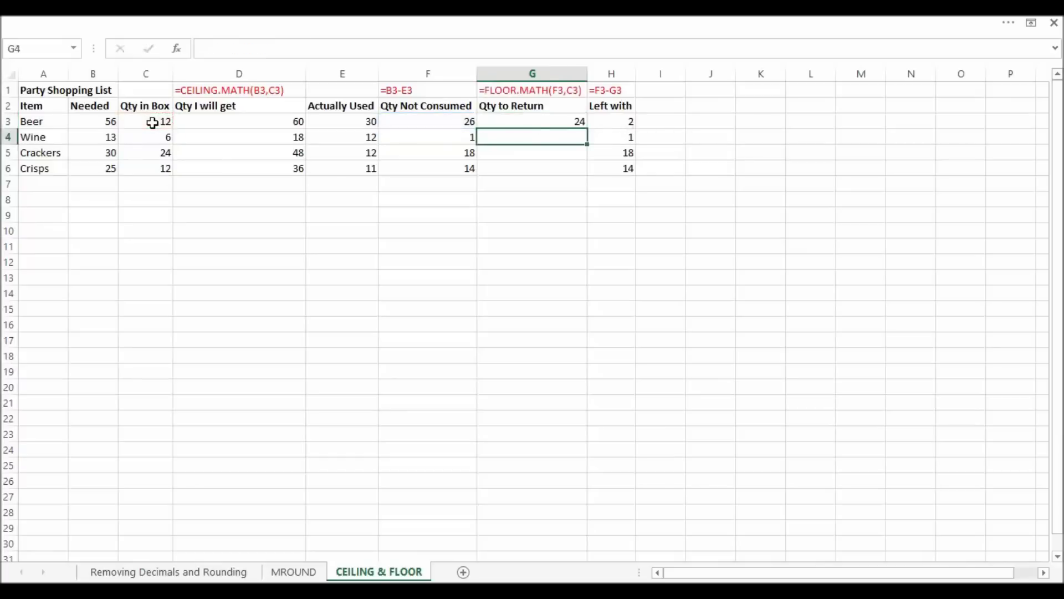
Drag the FLOOR.MATH formula down to G6 and check the Crisps box size in C6
click(558, 123)
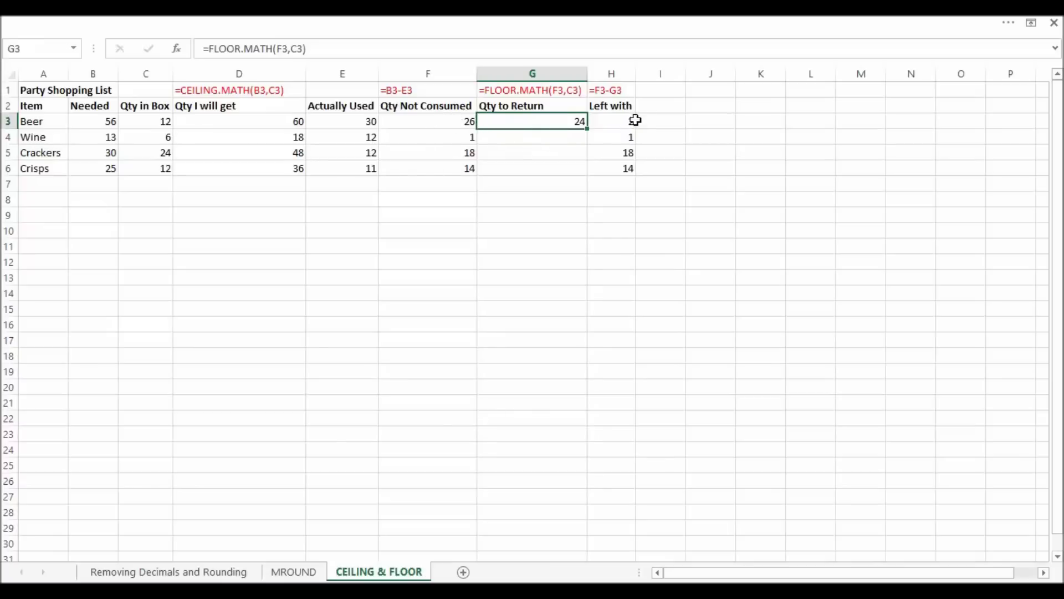
drag(590, 129, 588, 167)
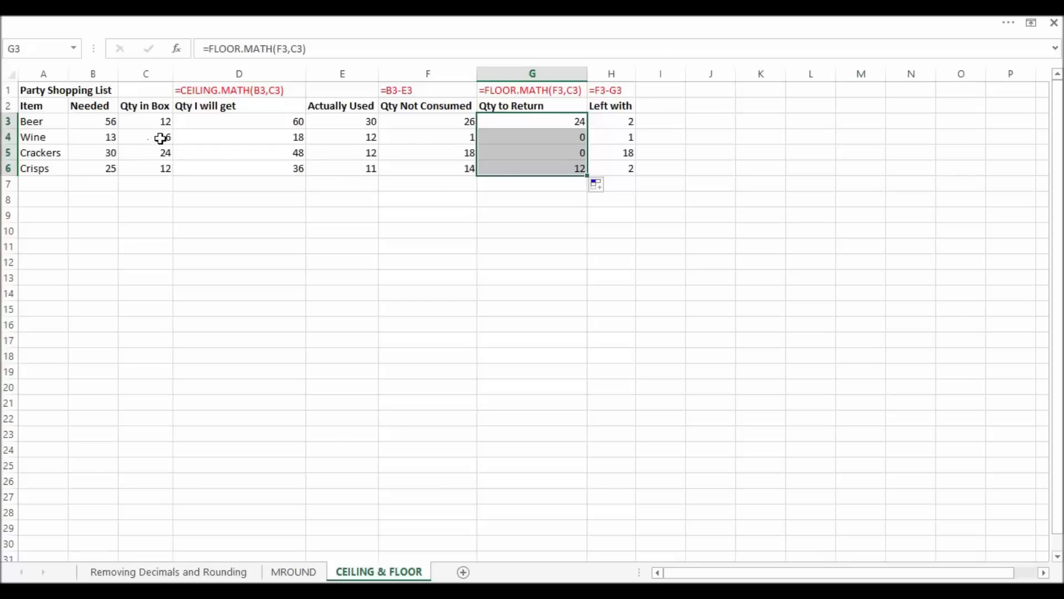
click(167, 168)
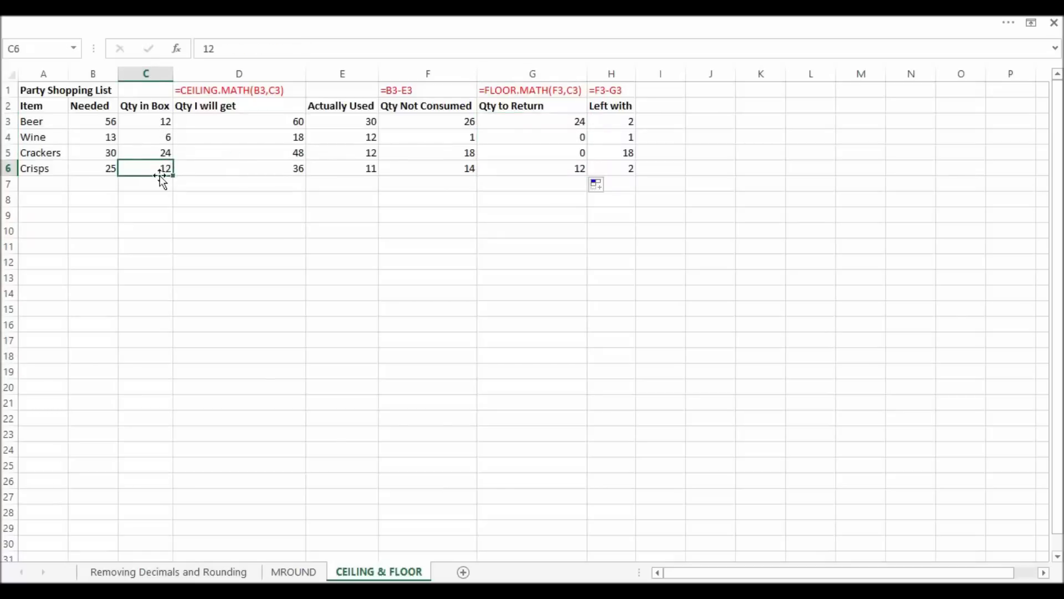